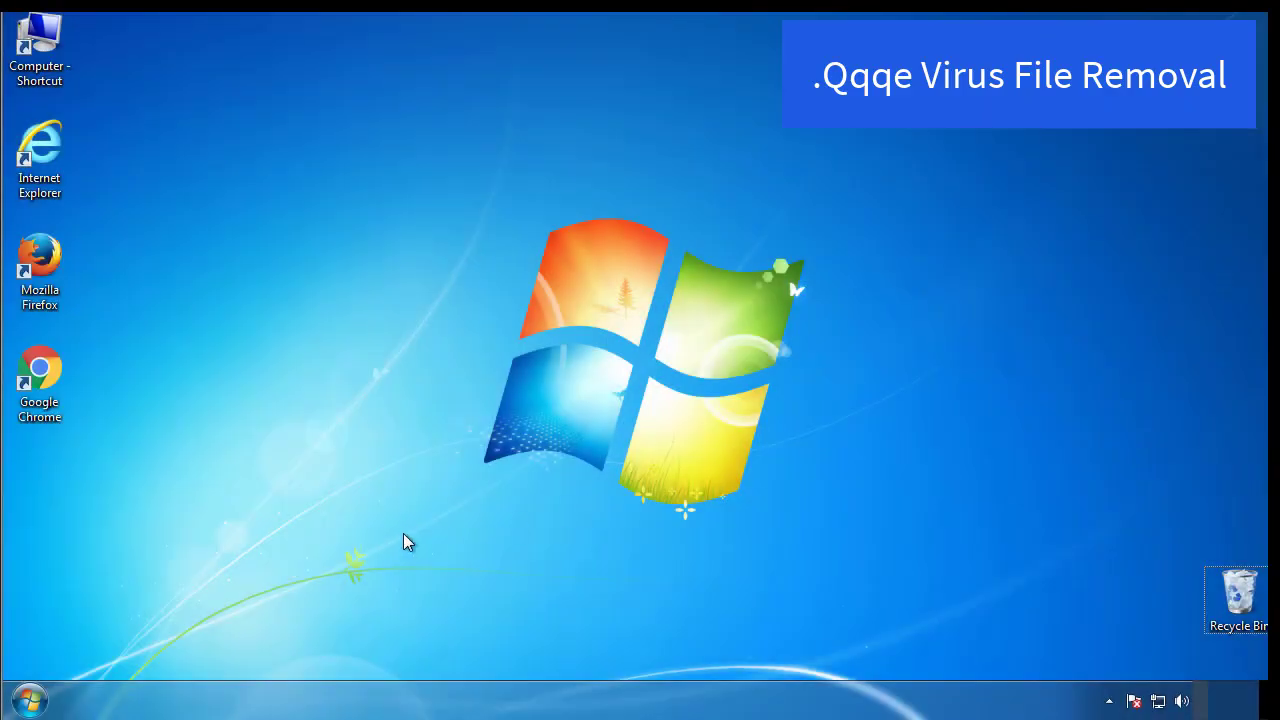
Launch msconfig, enable Minimal Safe boot on the Boot tab, and confirm with OK
left_click(30, 700)
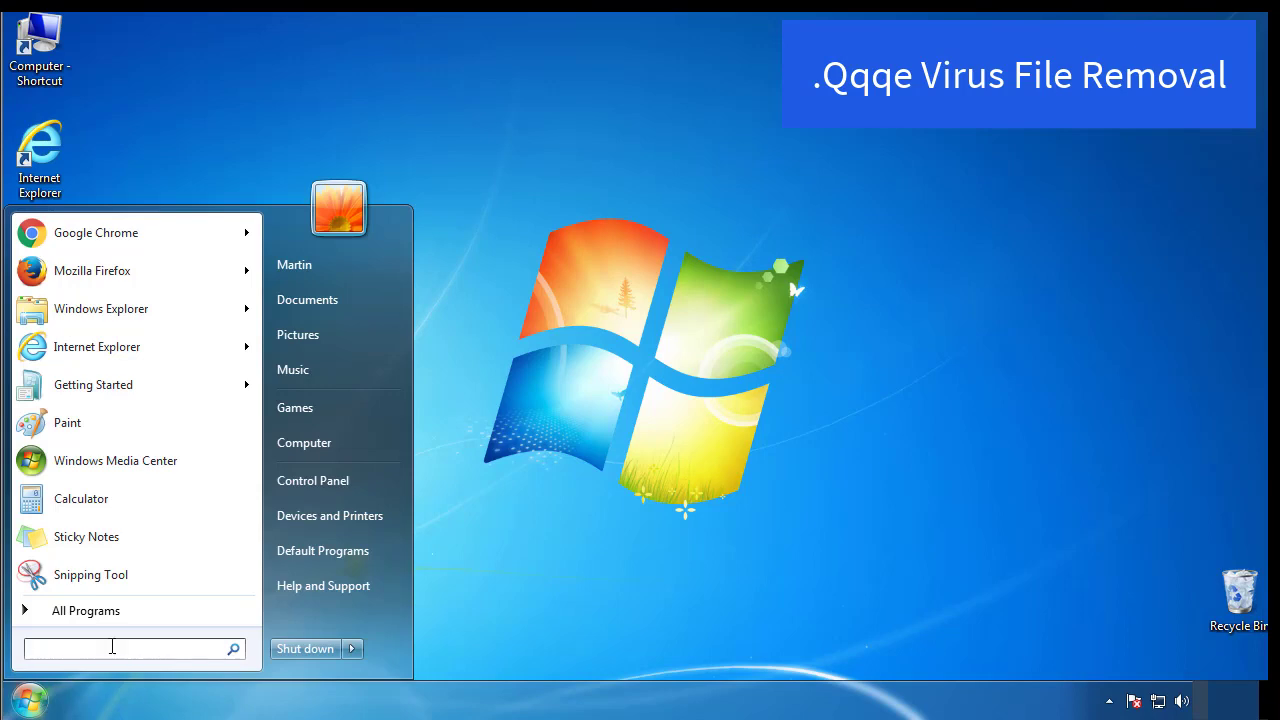
type("mscon")
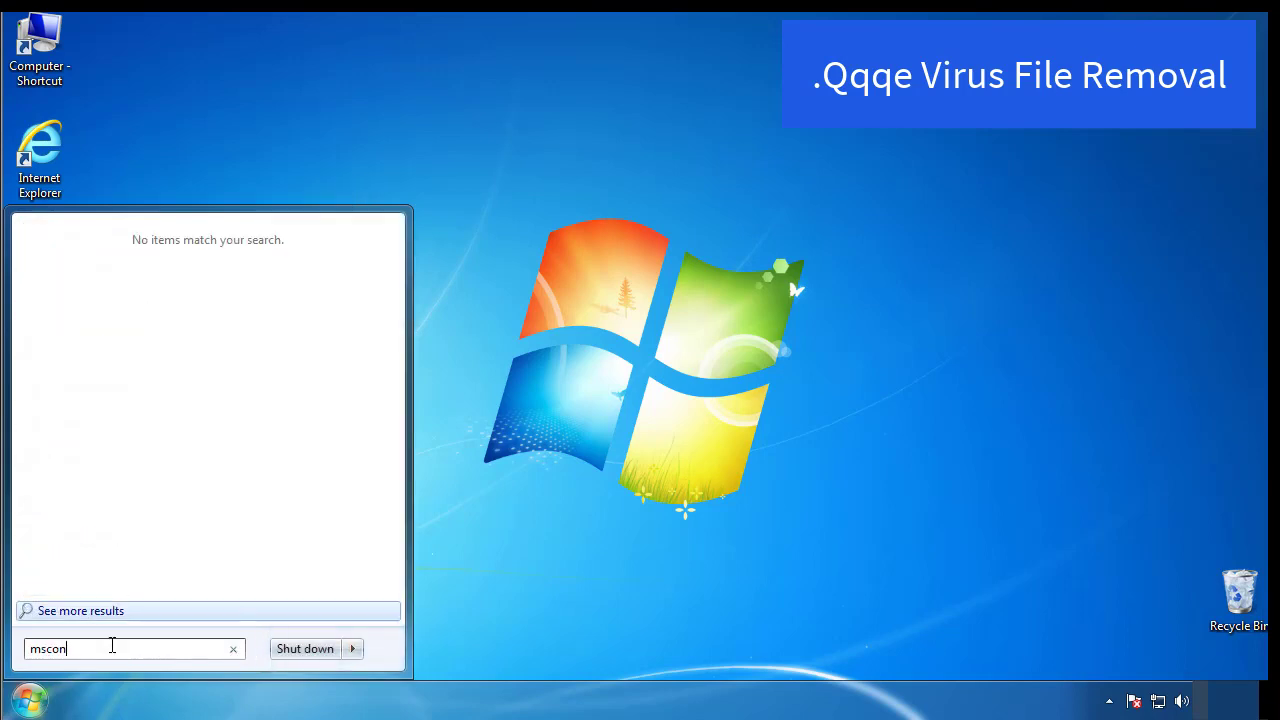
type("fig")
key("Return")
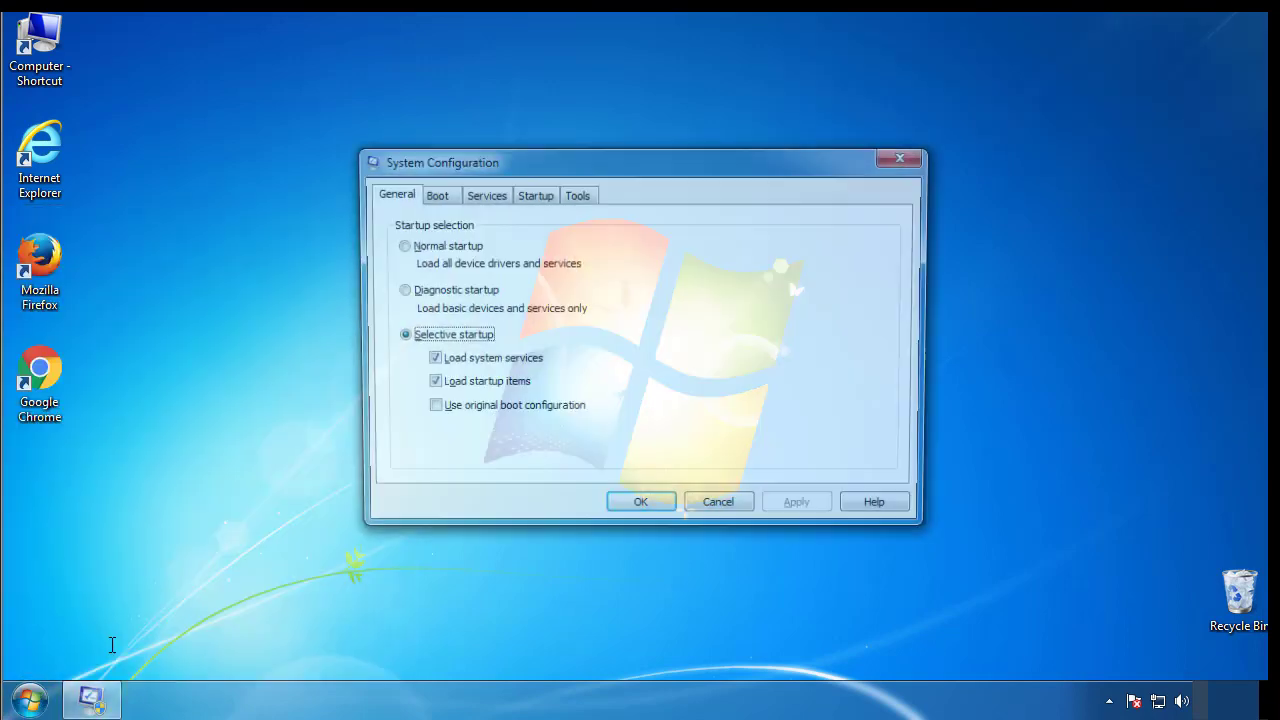
left_click(432, 195)
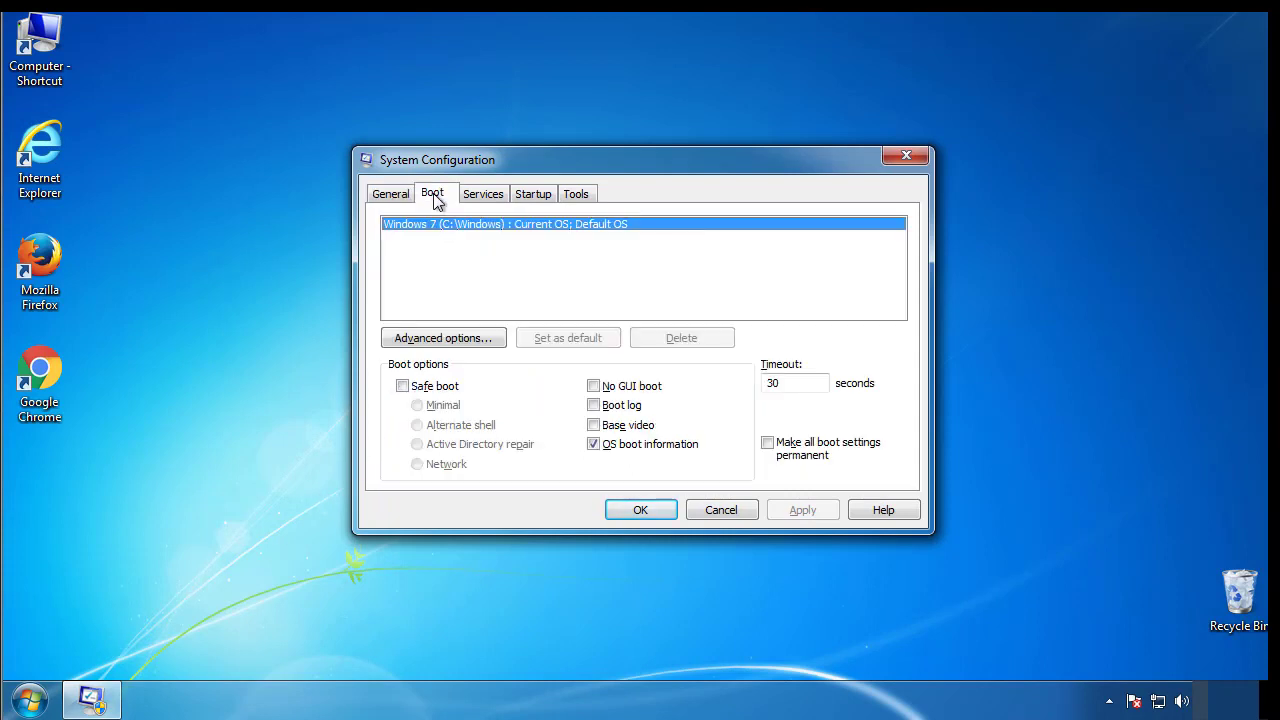
left_click(402, 386)
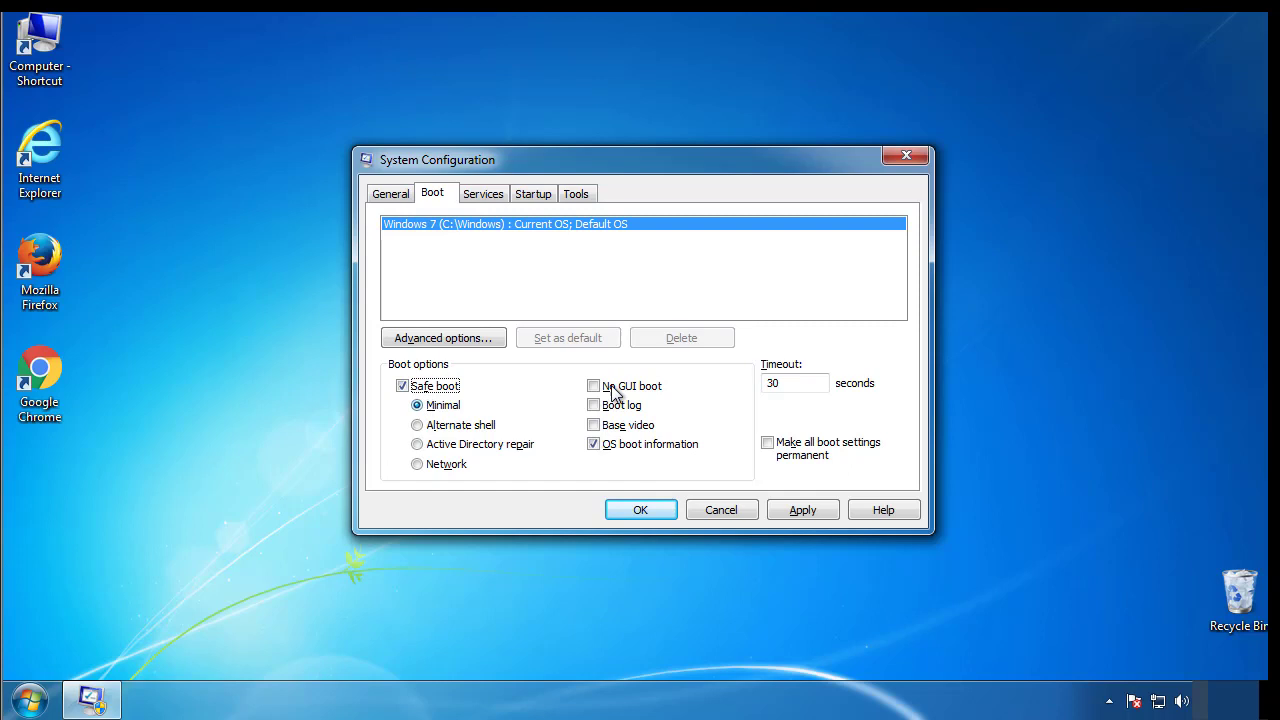
left_click(649, 510)
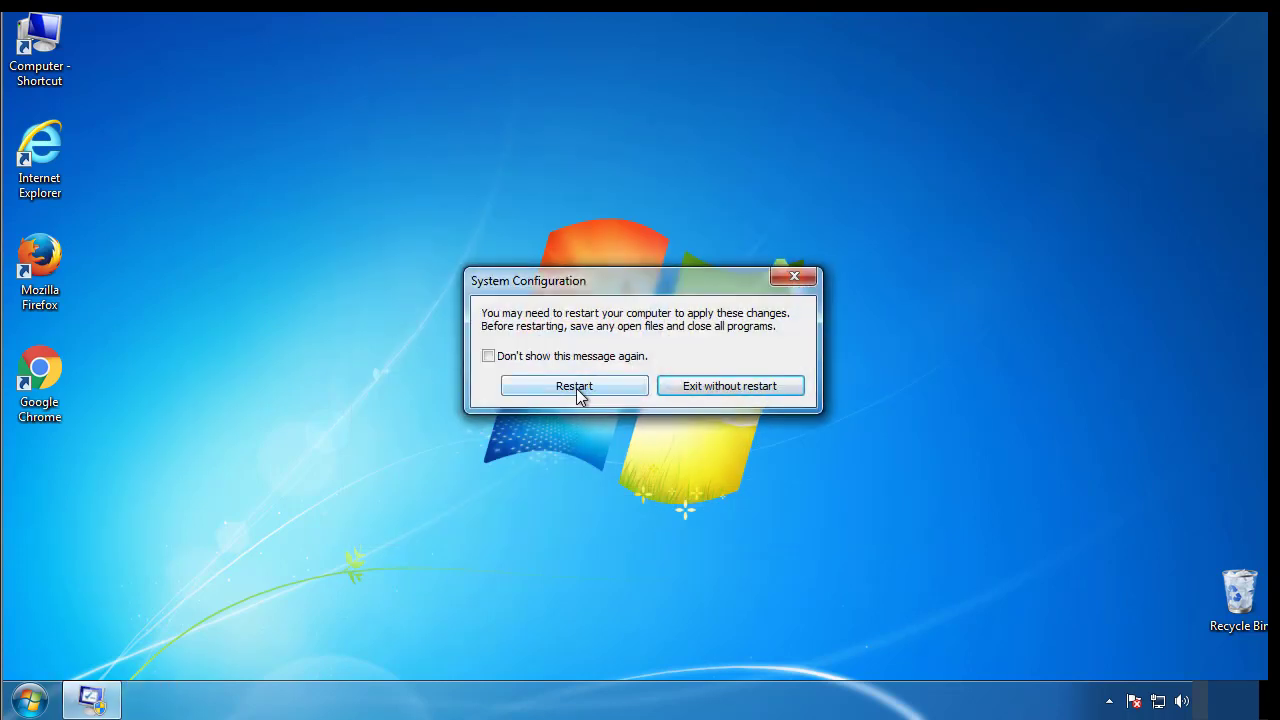
Restart into Safe Mode, close Windows Help and Support, and open Control Panel
left_click(576, 388)
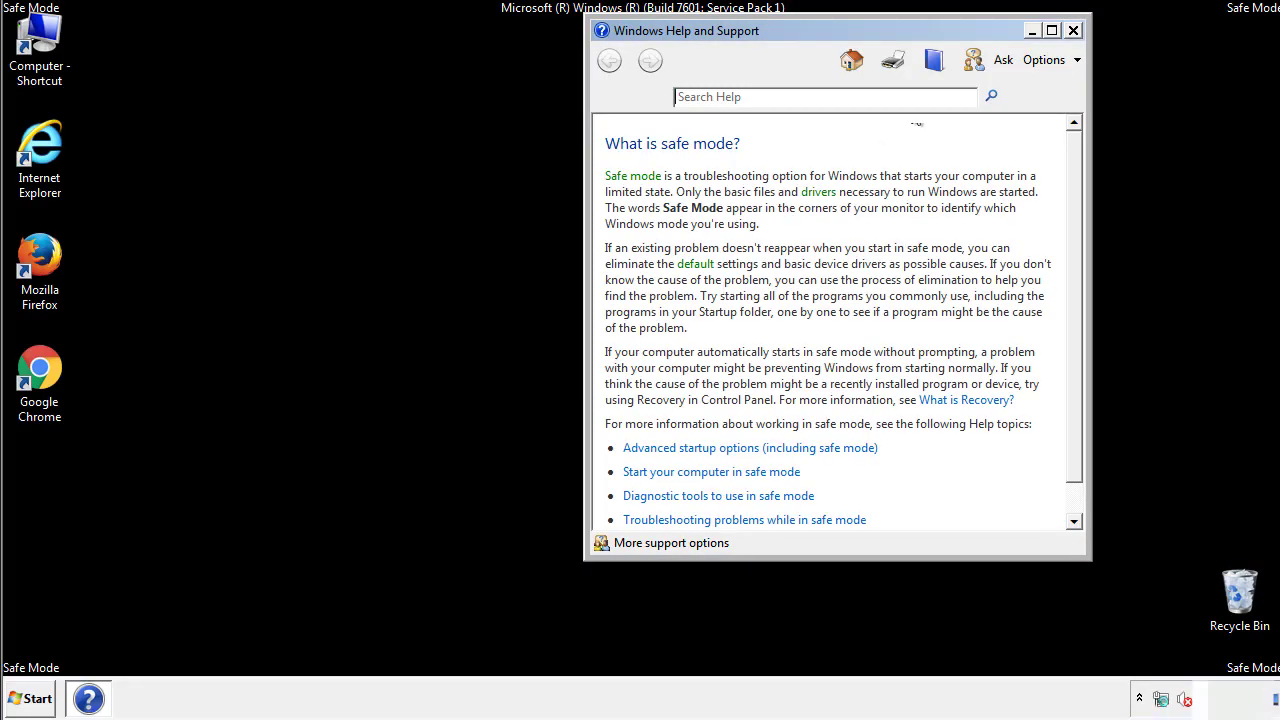
left_click(1073, 30)
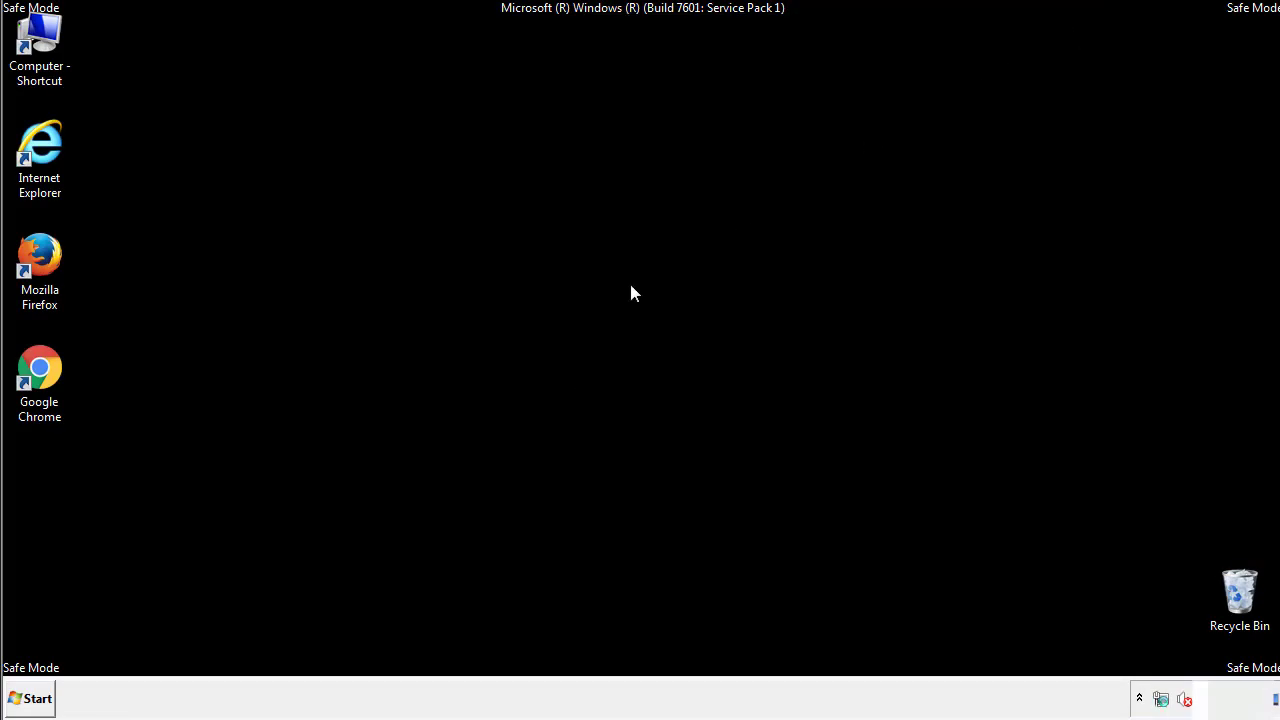
left_click(38, 697)
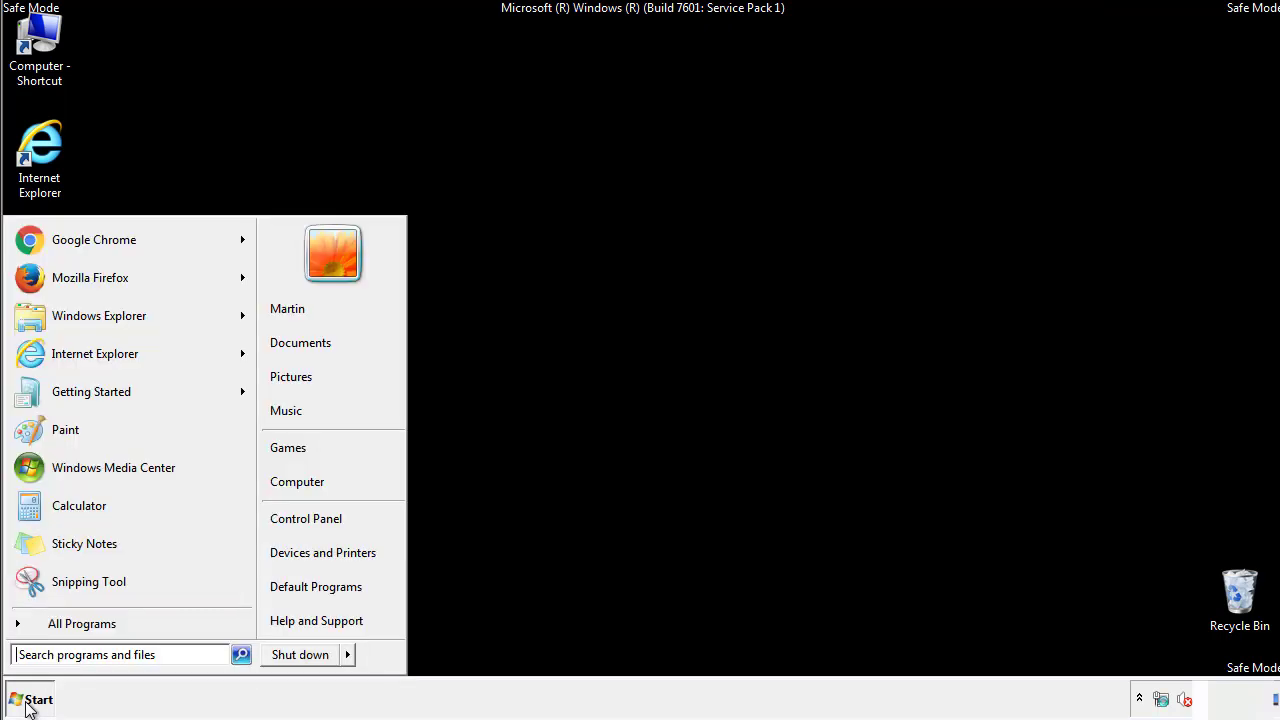
left_click(320, 516)
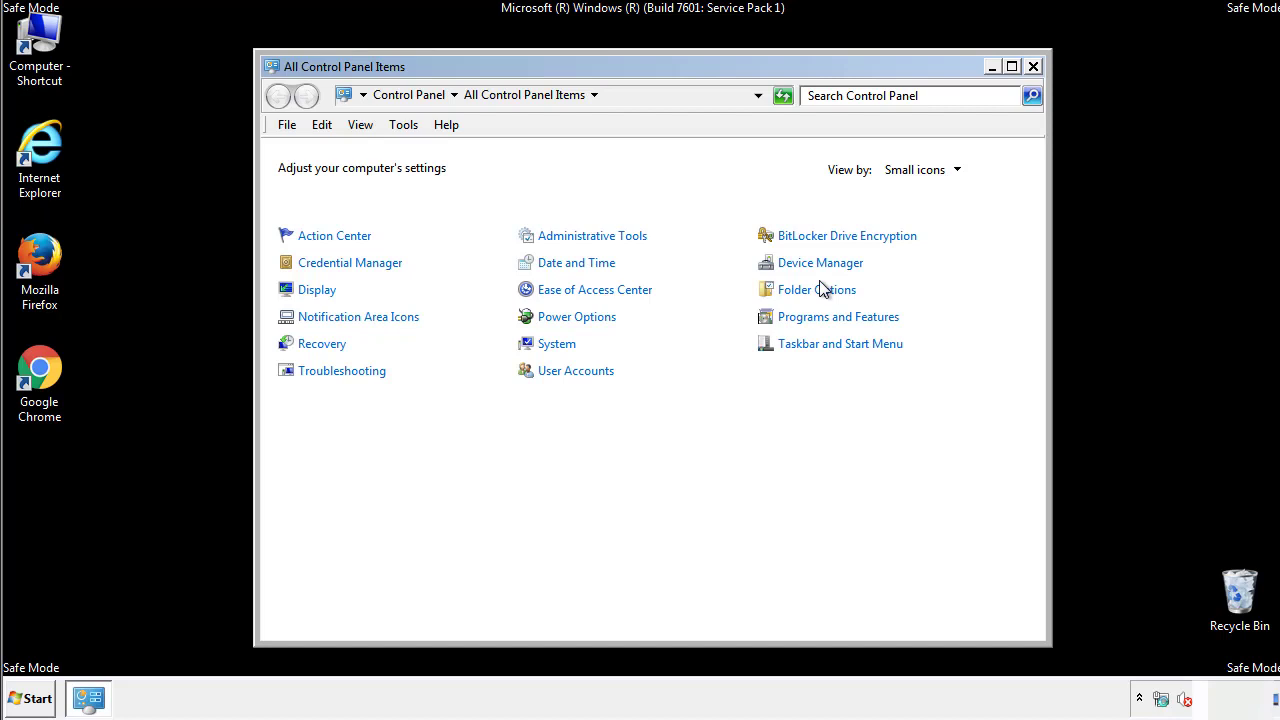
Enable 'Show hidden files, folders, and drives' in Folder Options, then close Control Panel
left_click(817, 290)
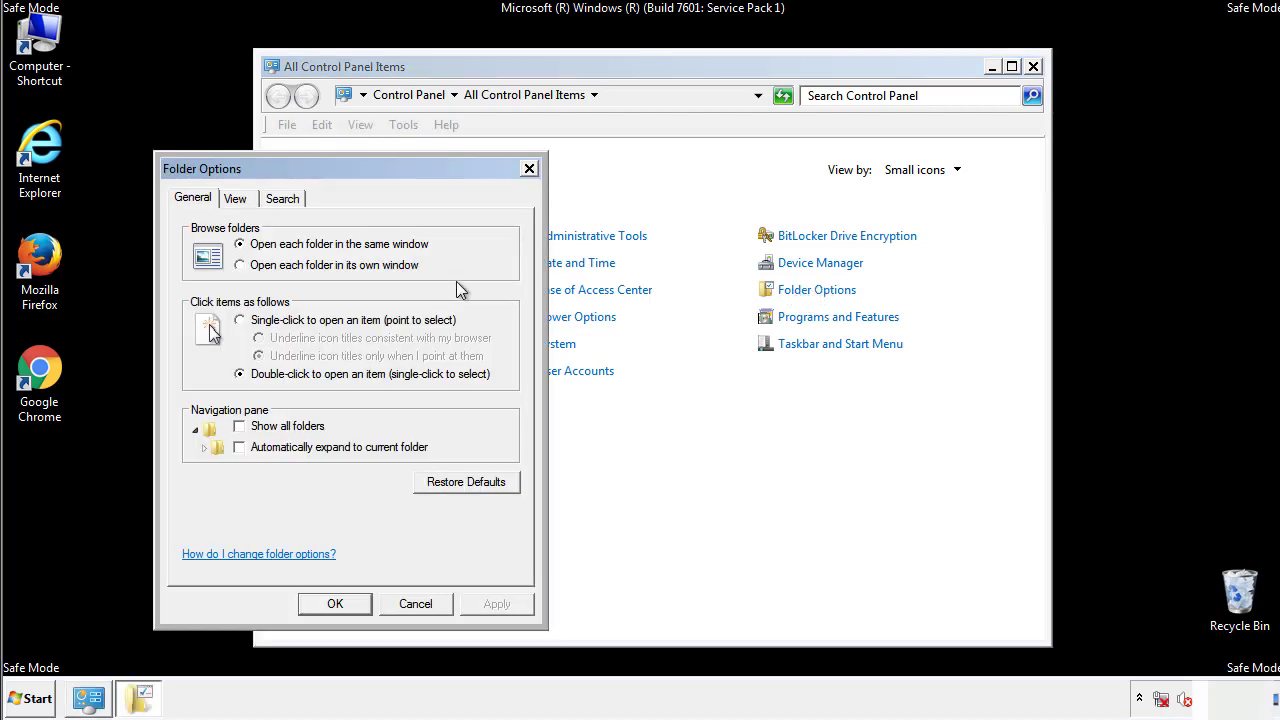
left_click(236, 200)
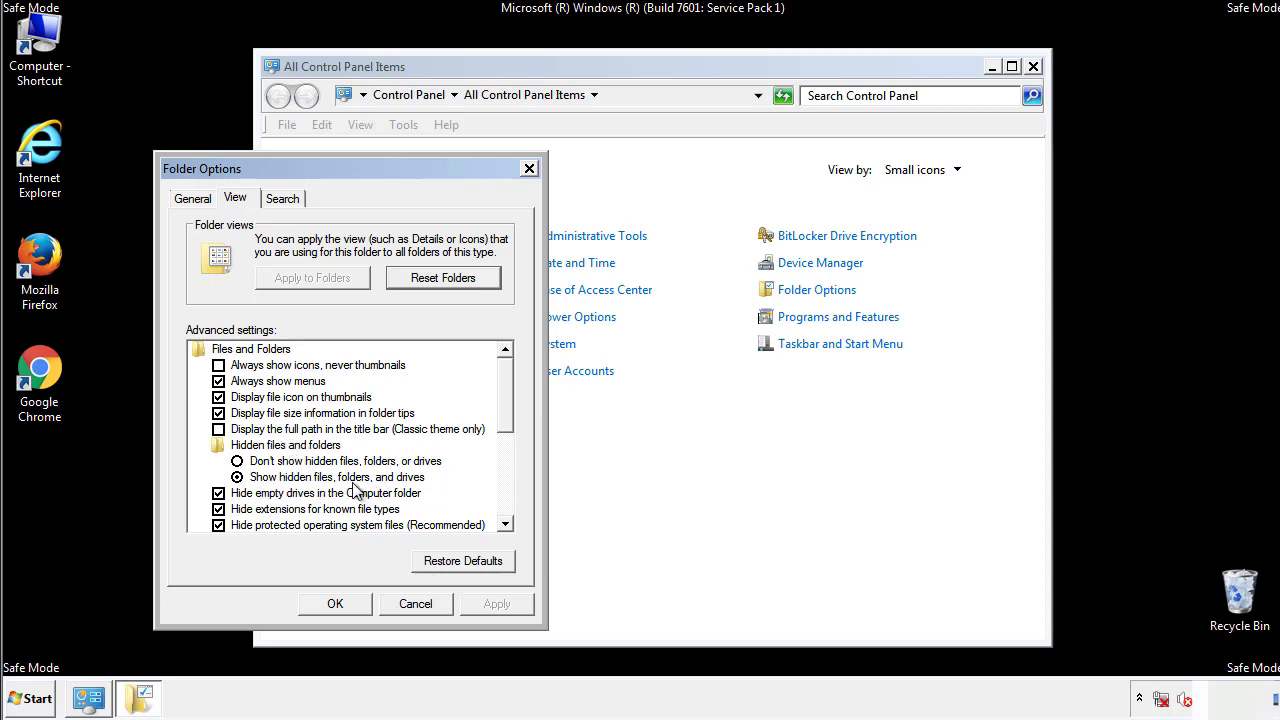
left_click(345, 601)
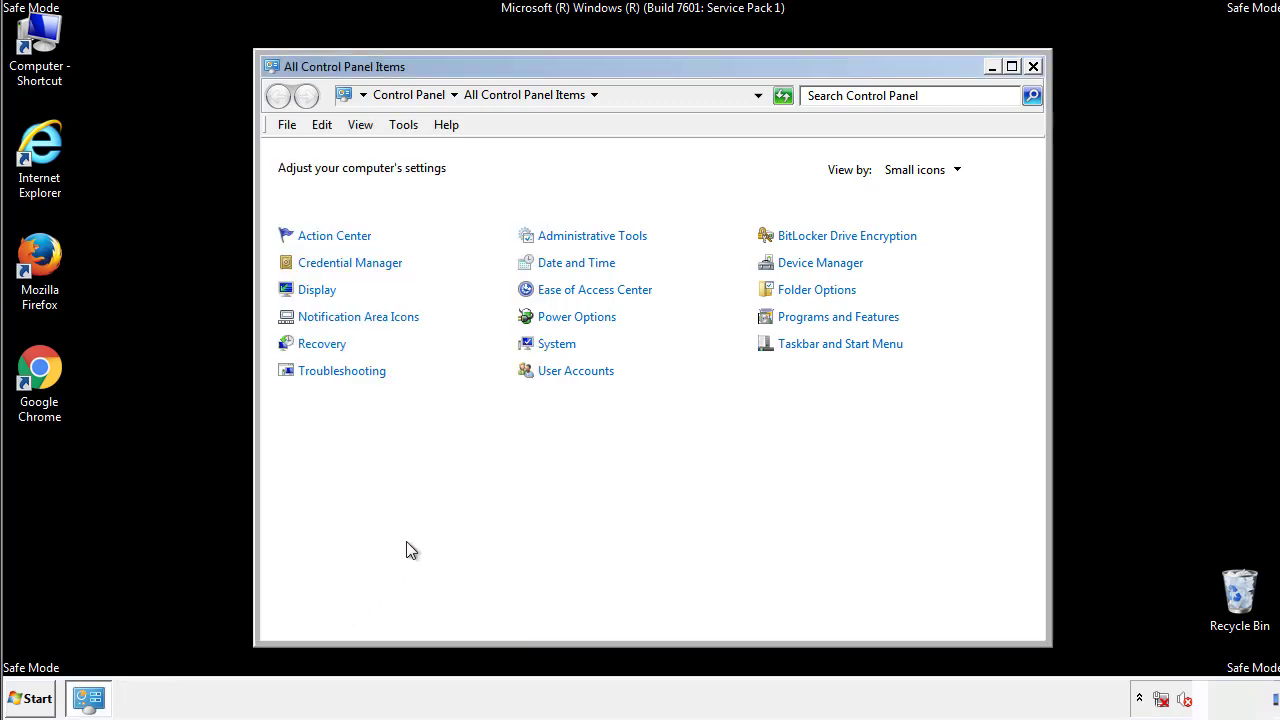
left_click(1033, 66)
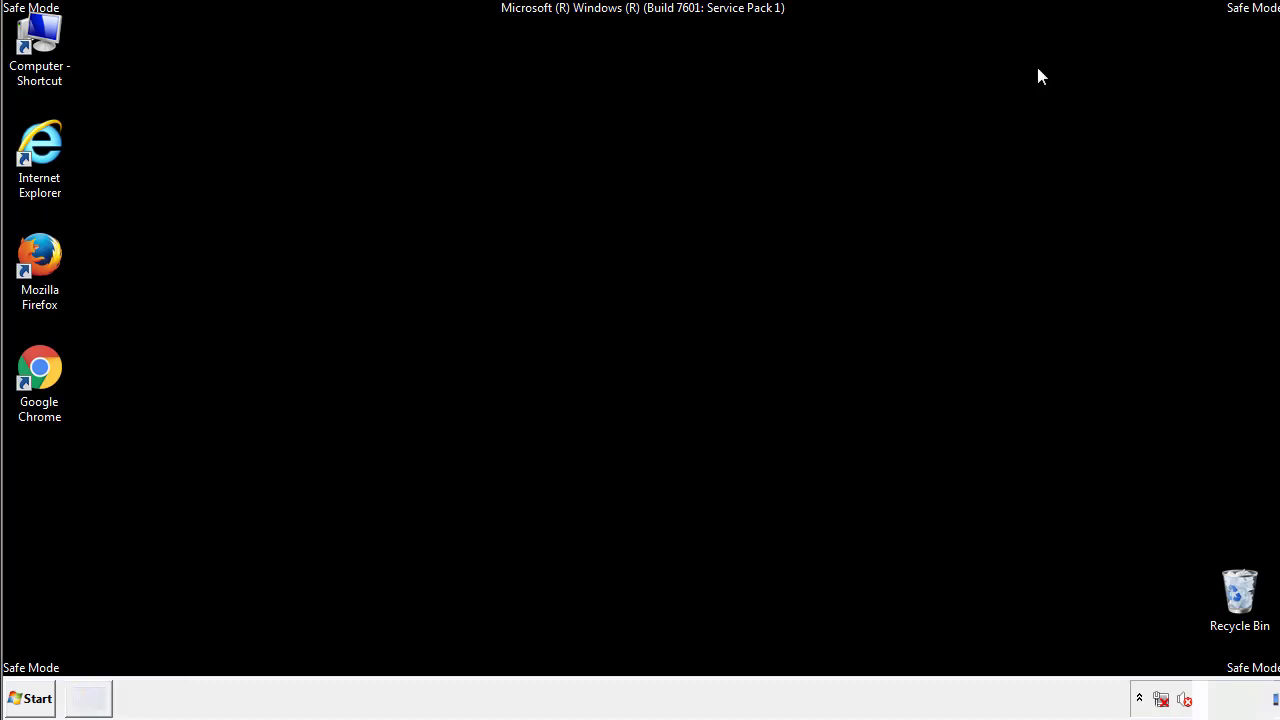
Browse from Computer to C:\Windows\System32\drivers\etc, where the hosts file is listed
double_click(42, 38)
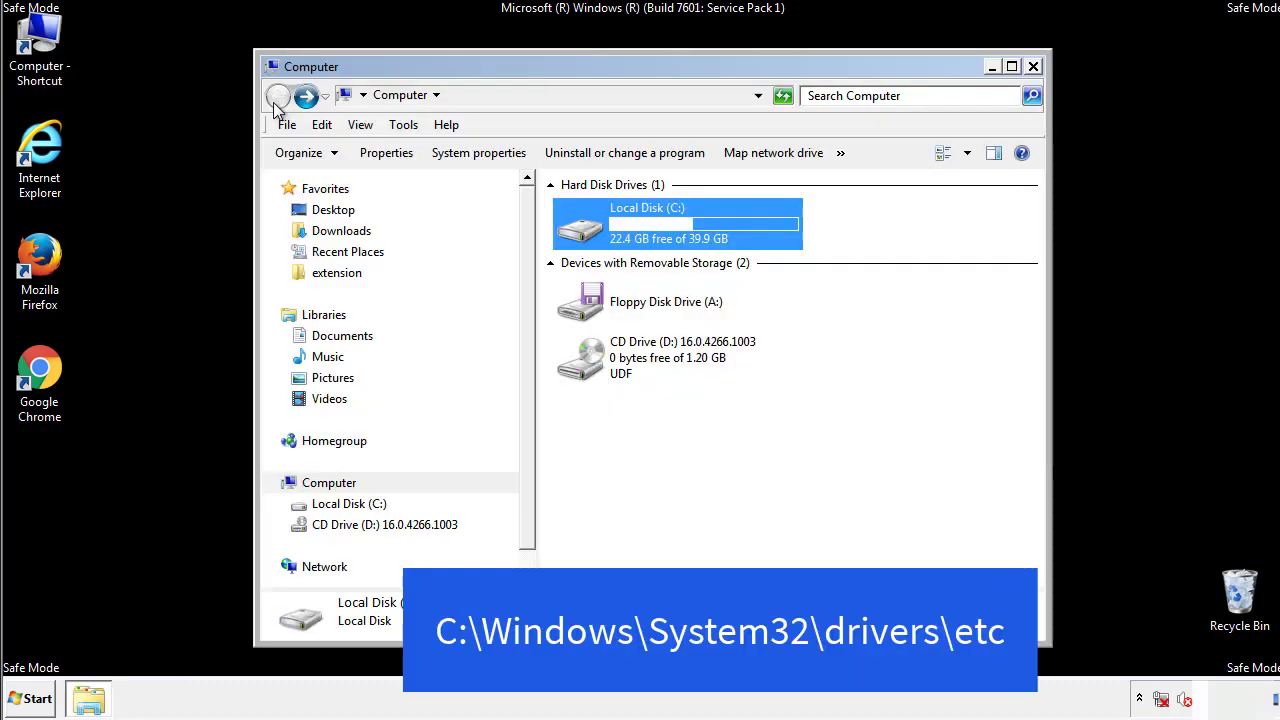
double_click(590, 233)
double_click(586, 365)
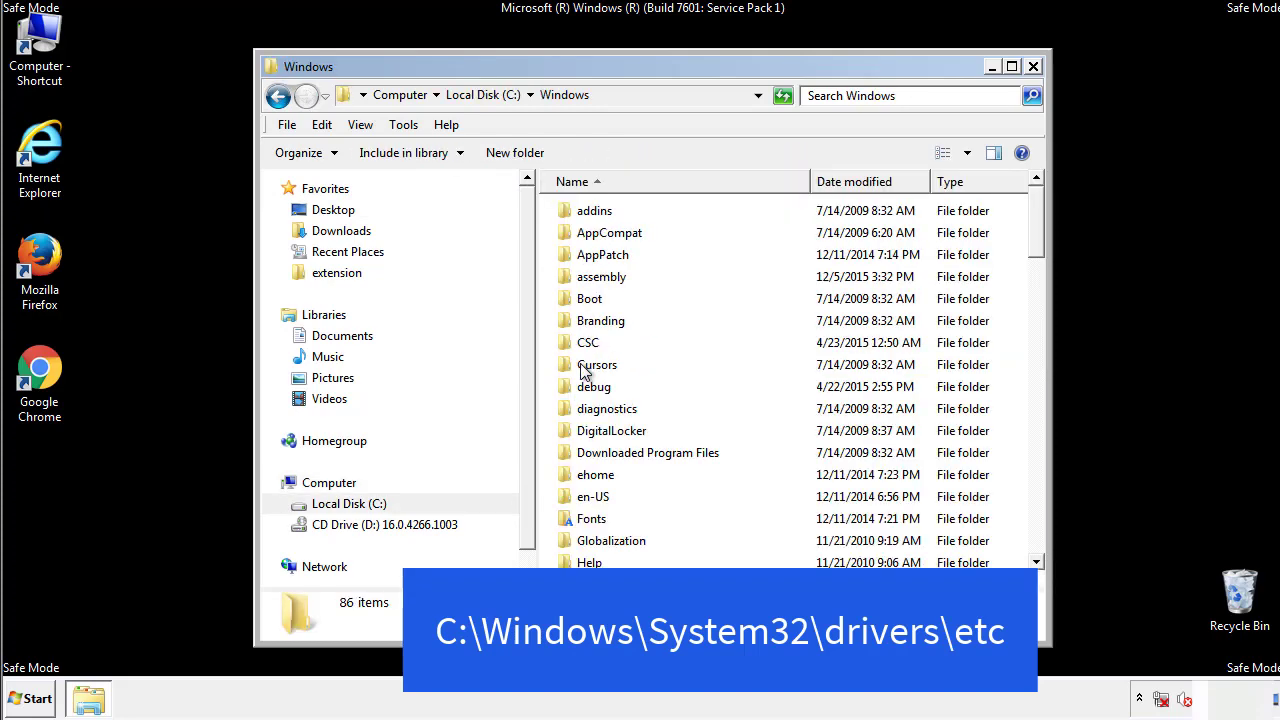
scroll(588, 452, "down", 2)
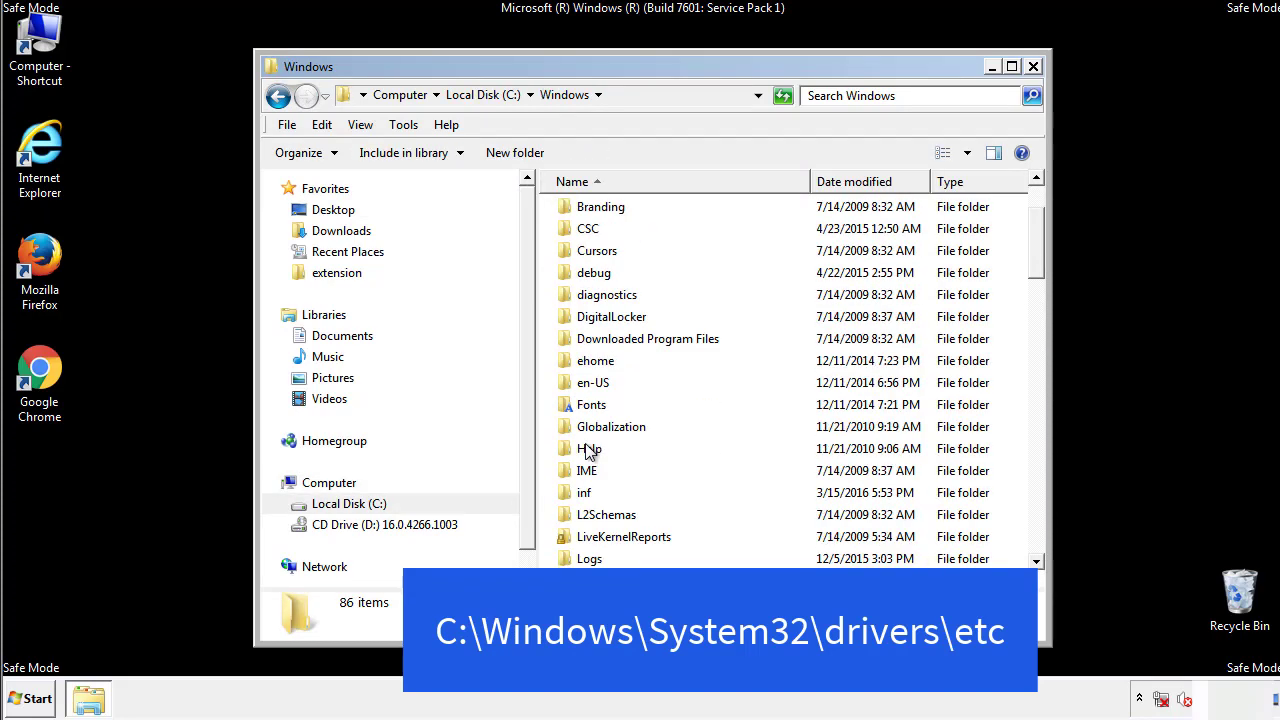
scroll(588, 452, "down", 2)
scroll(588, 452, "down", 2)
scroll(589, 454, "down", 3)
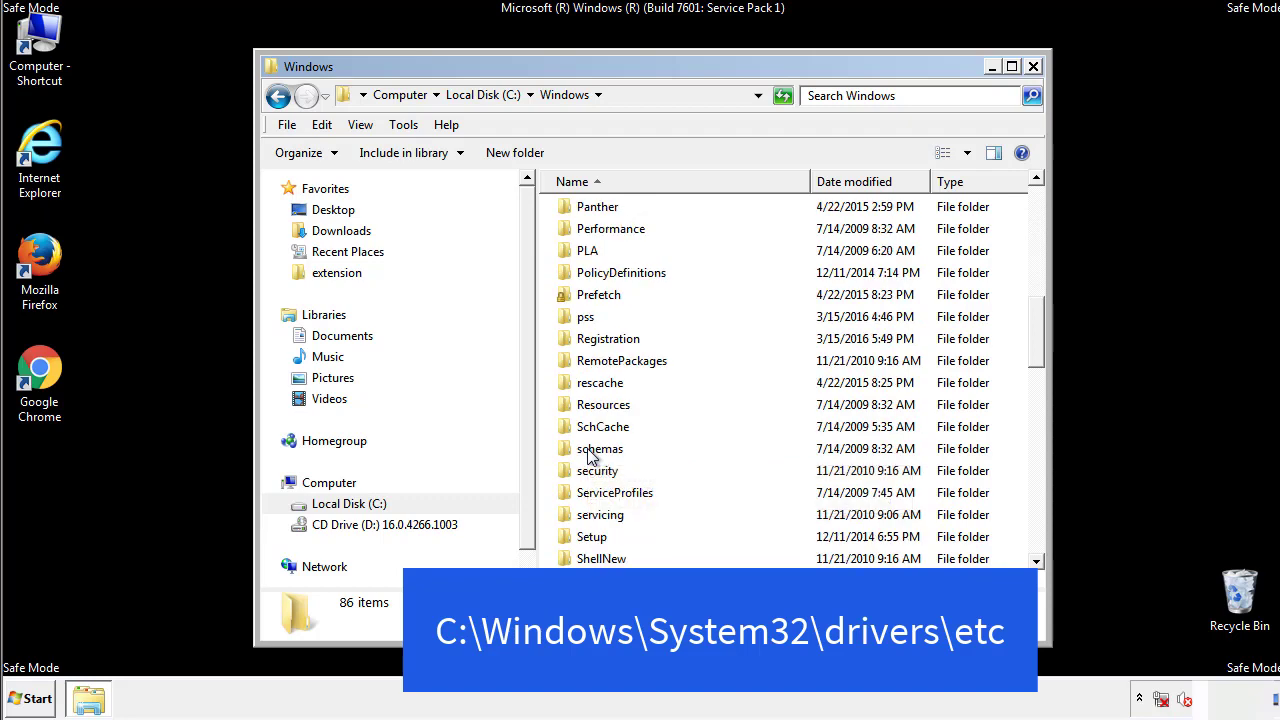
scroll(590, 455, "down", 2)
double_click(605, 516)
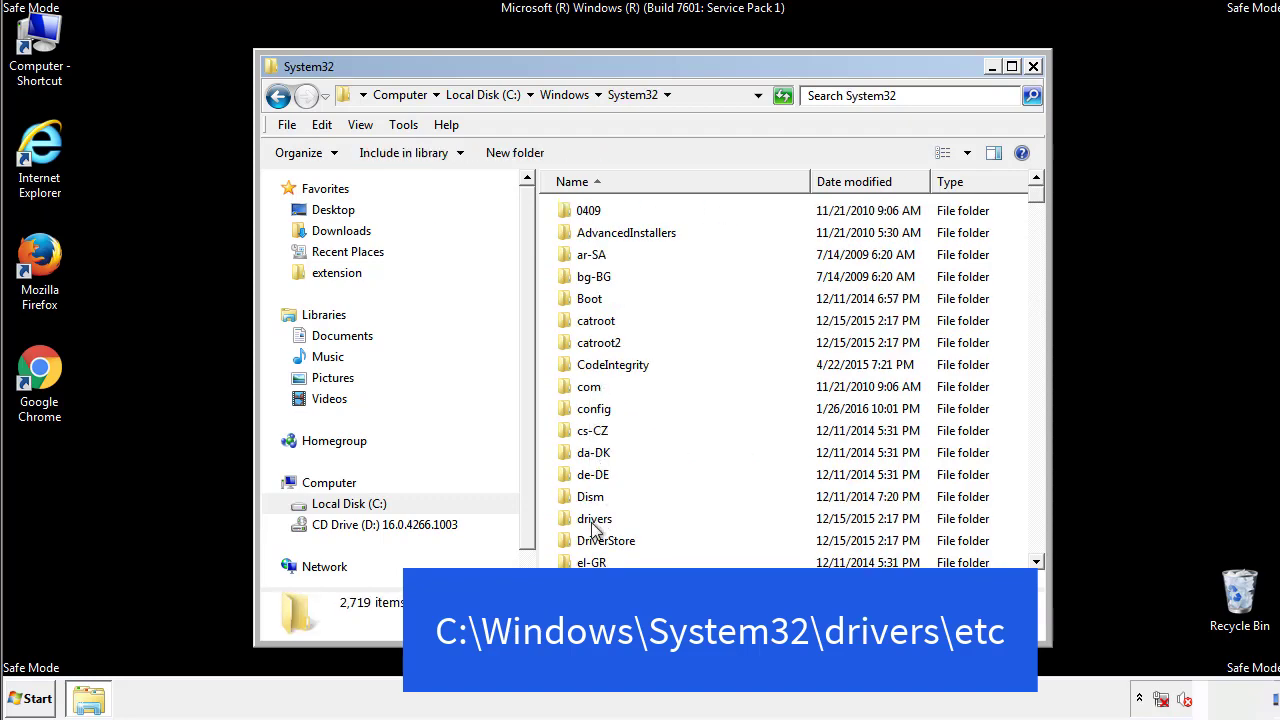
double_click(593, 525)
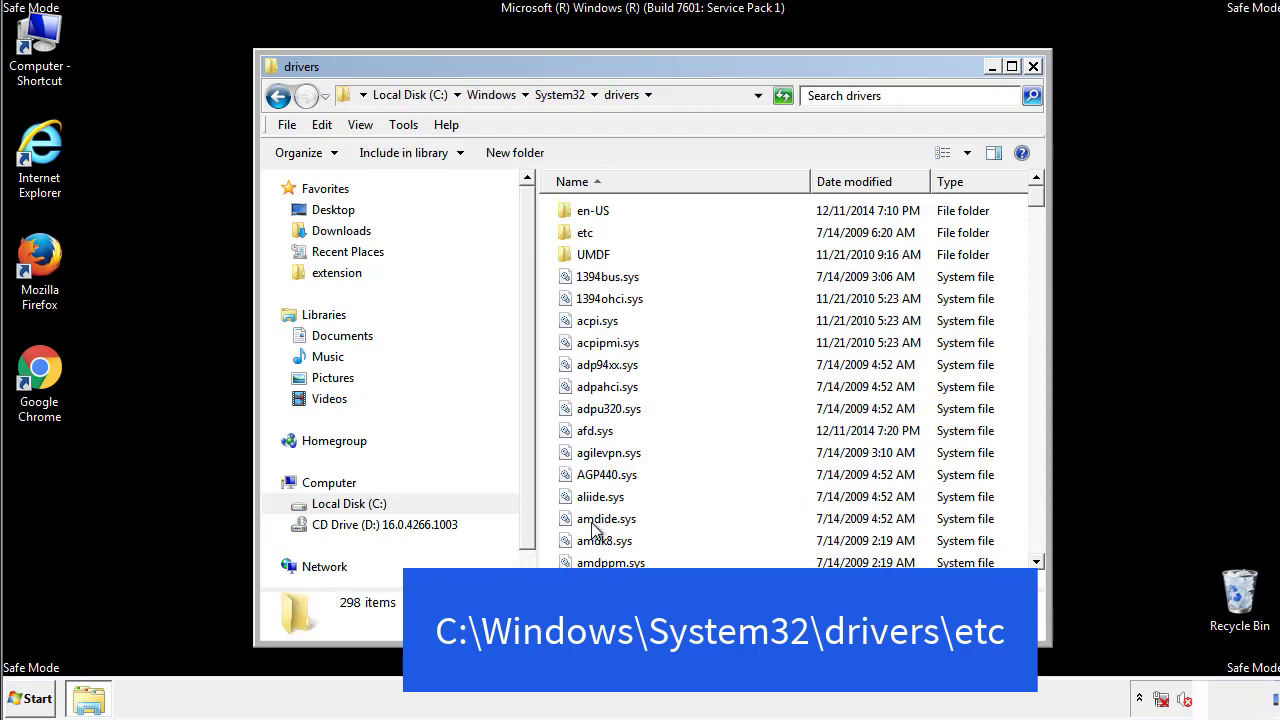
double_click(580, 234)
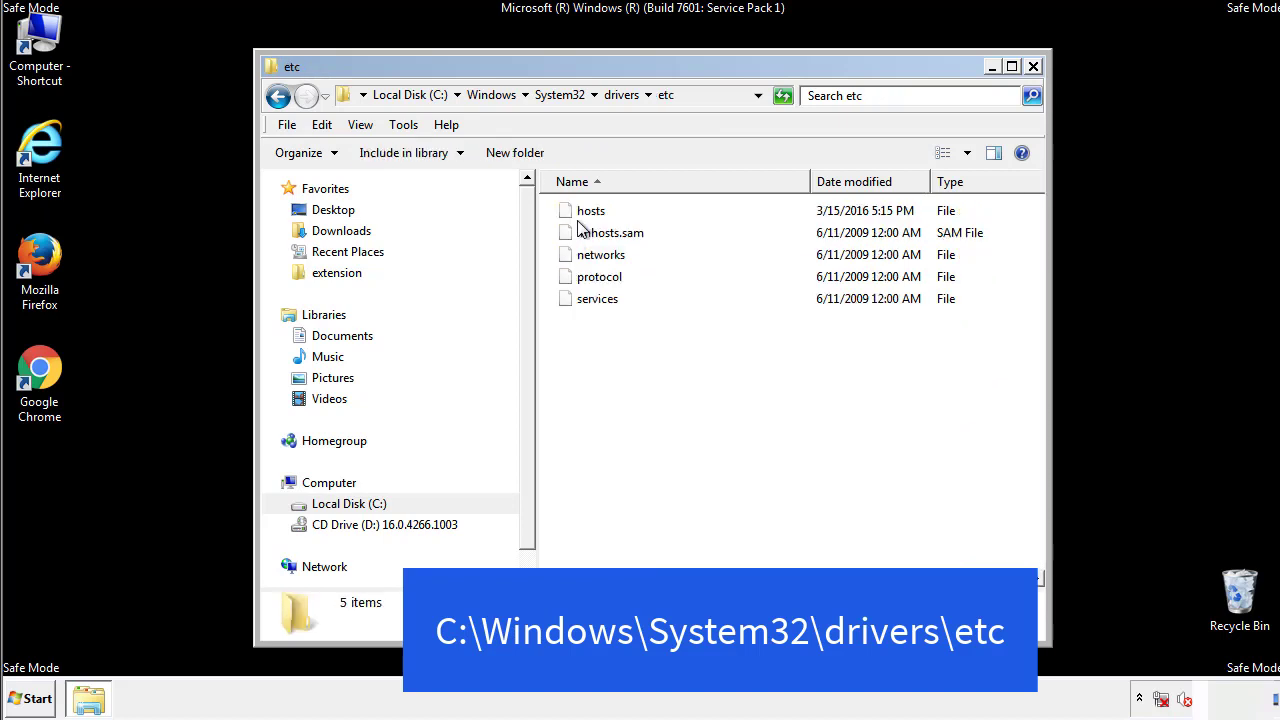
Open the hosts file in Notepad and move the window fully into view
double_click(582, 213)
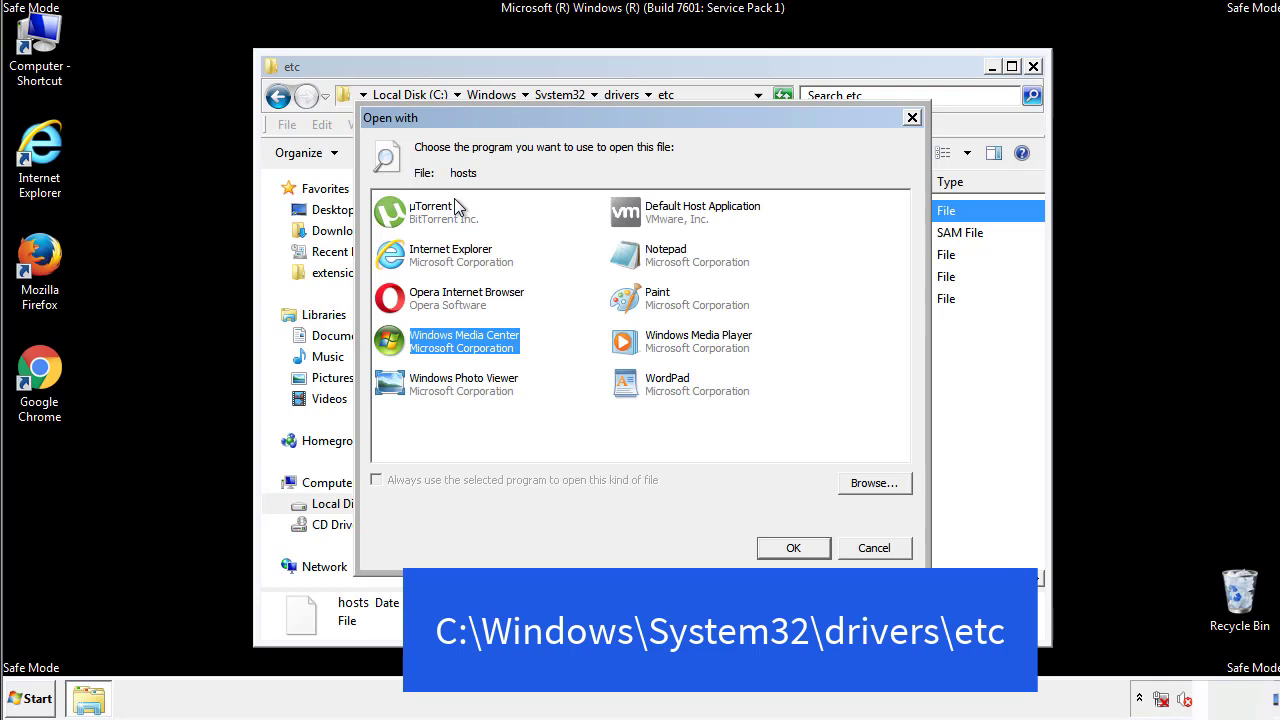
left_click(648, 261)
left_click(792, 548)
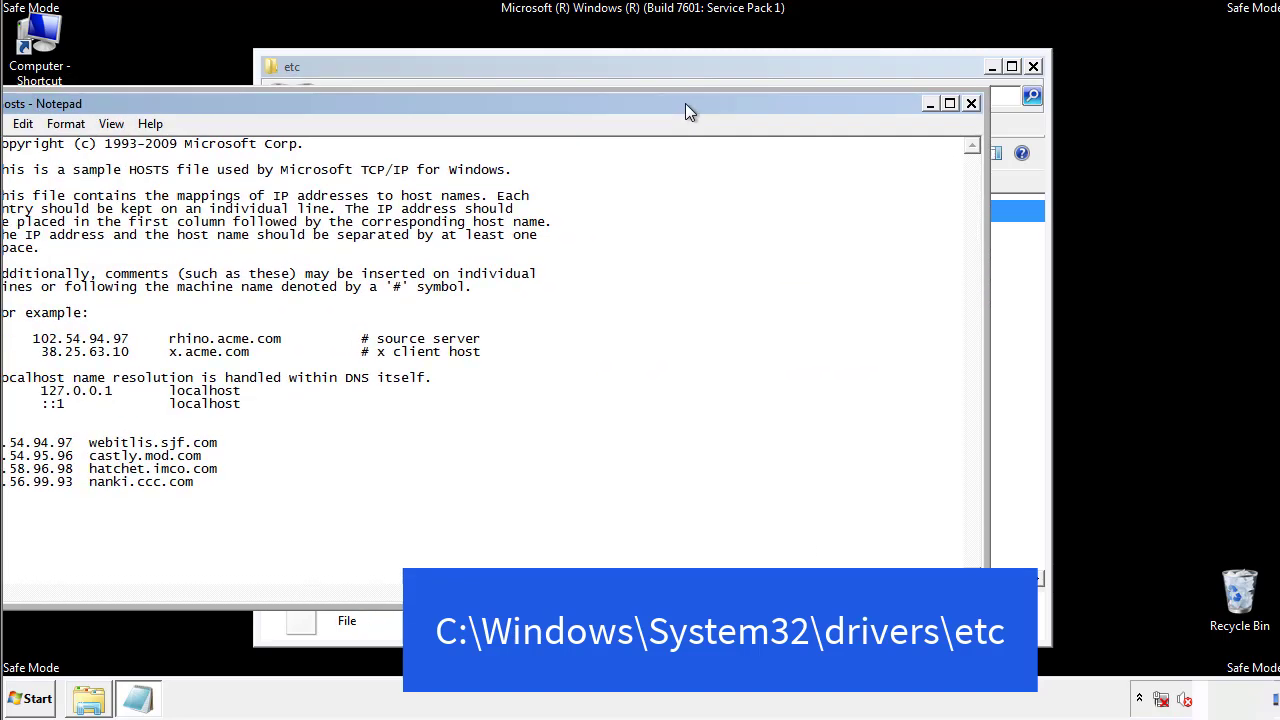
left_click_drag(523, 98, 814, 117)
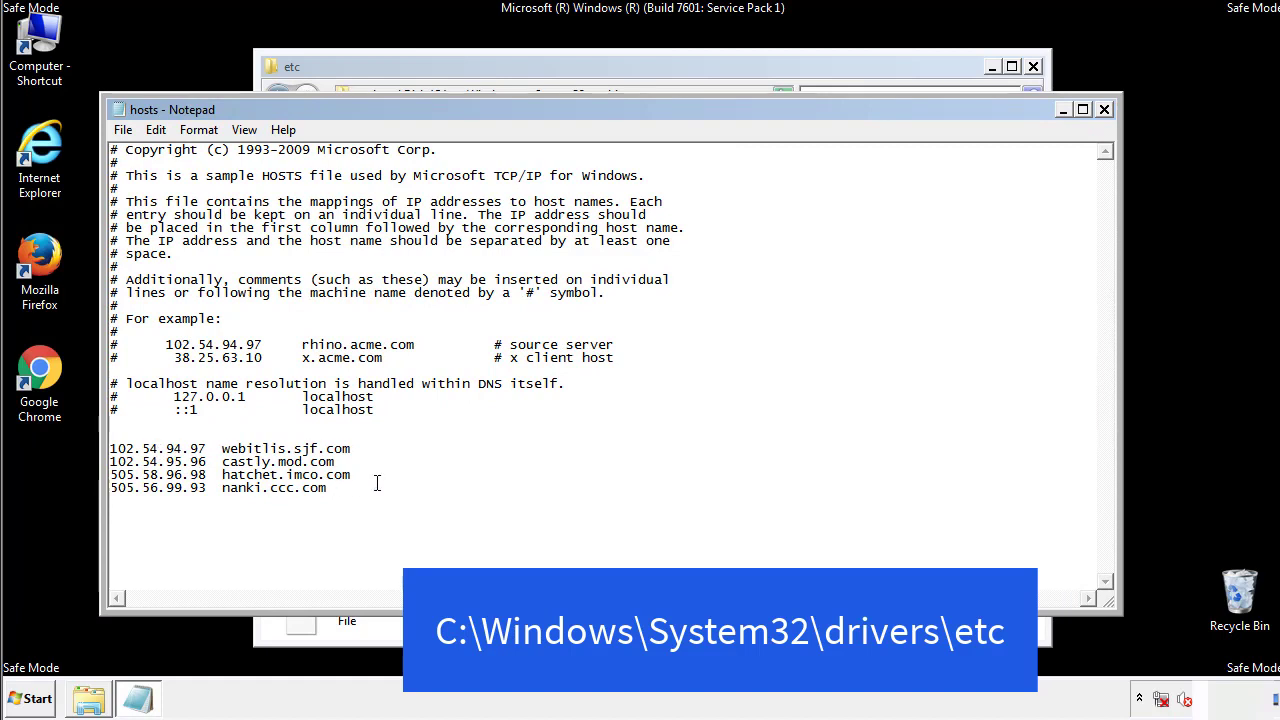
Delete the four suspicious entries at the end of hosts, save, and close the etc folder
left_click_drag(358, 490, 135, 447)
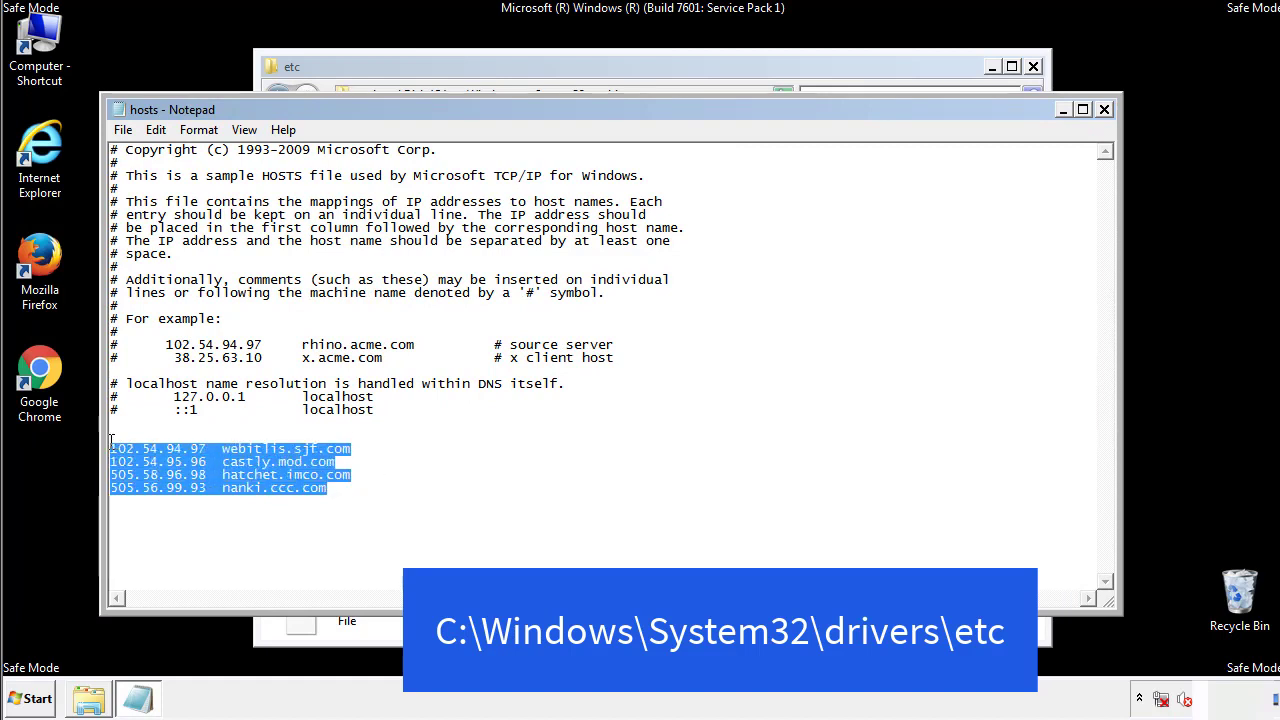
key("Delete")
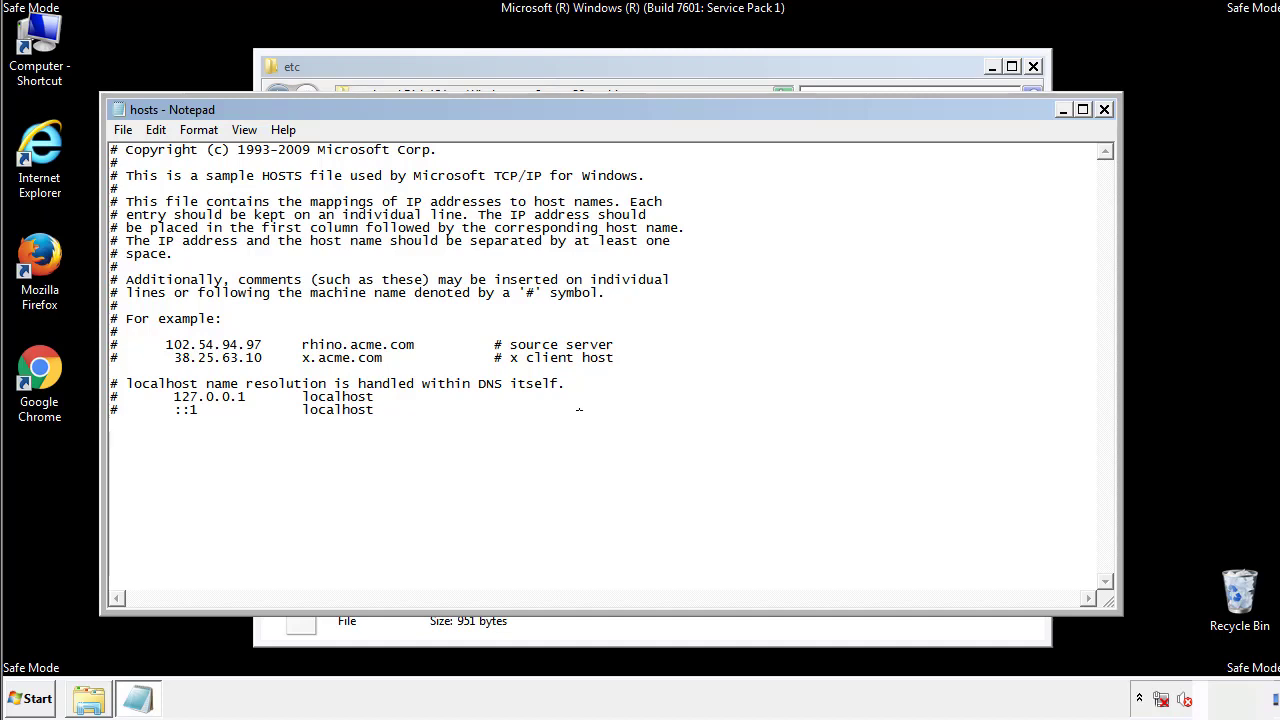
left_click(1105, 110)
left_click(566, 366)
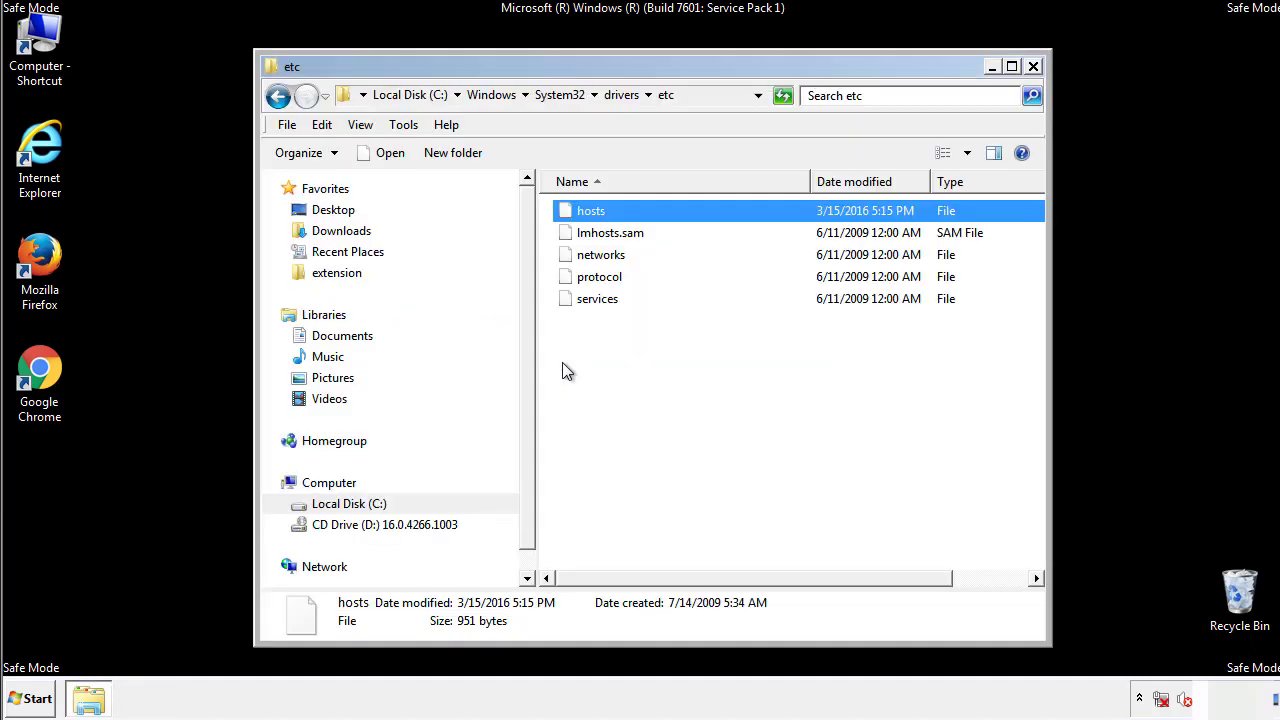
left_click(562, 364)
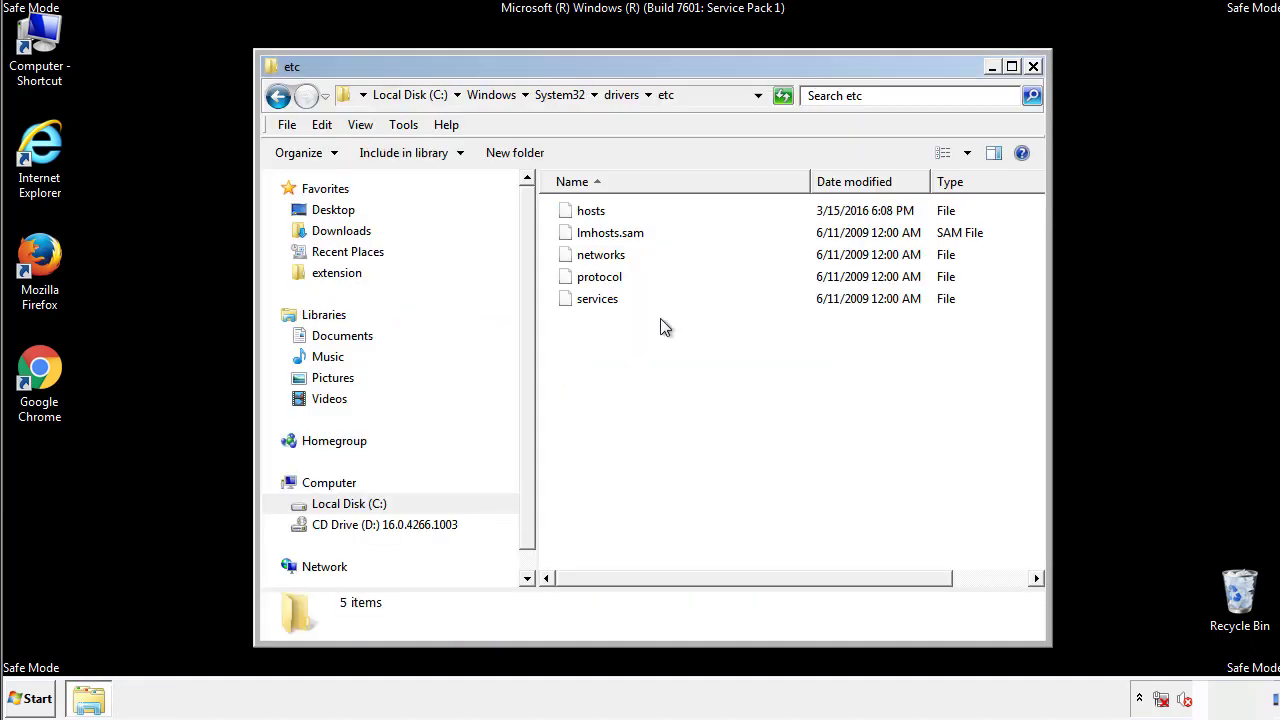
left_click(1033, 67)
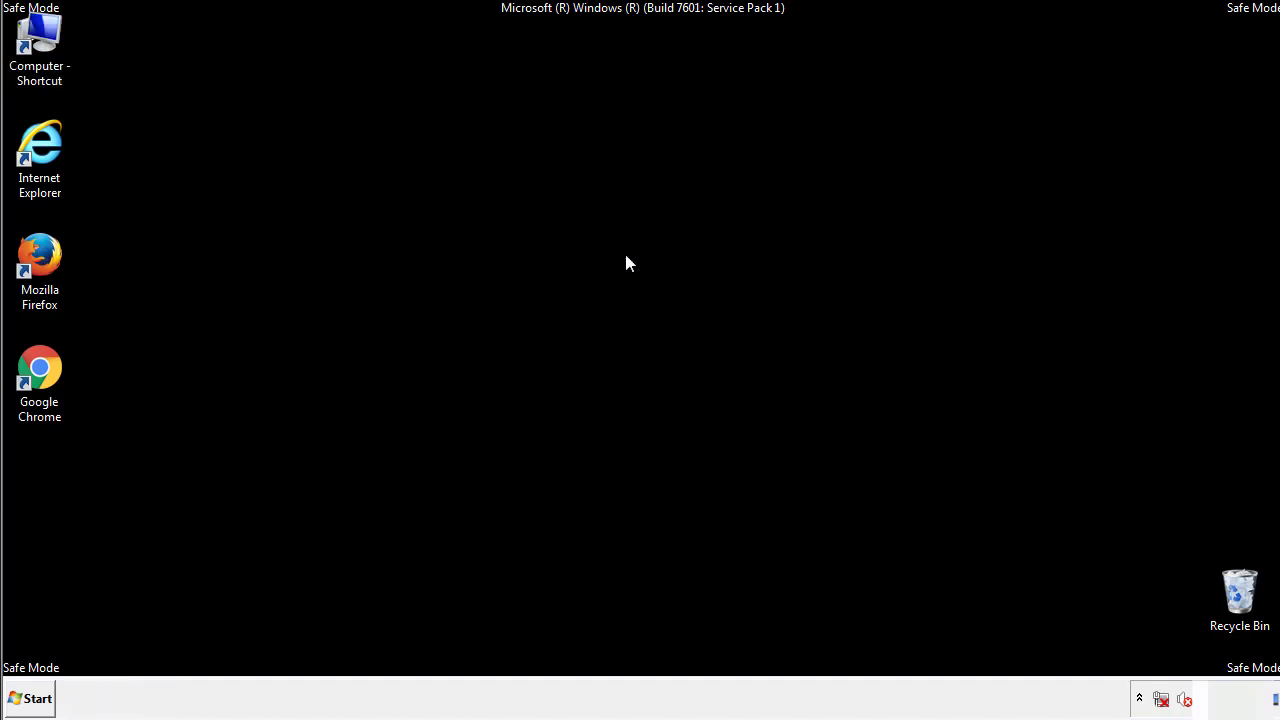
Open the Startup folder from All Programs in a file window
left_click(32, 699)
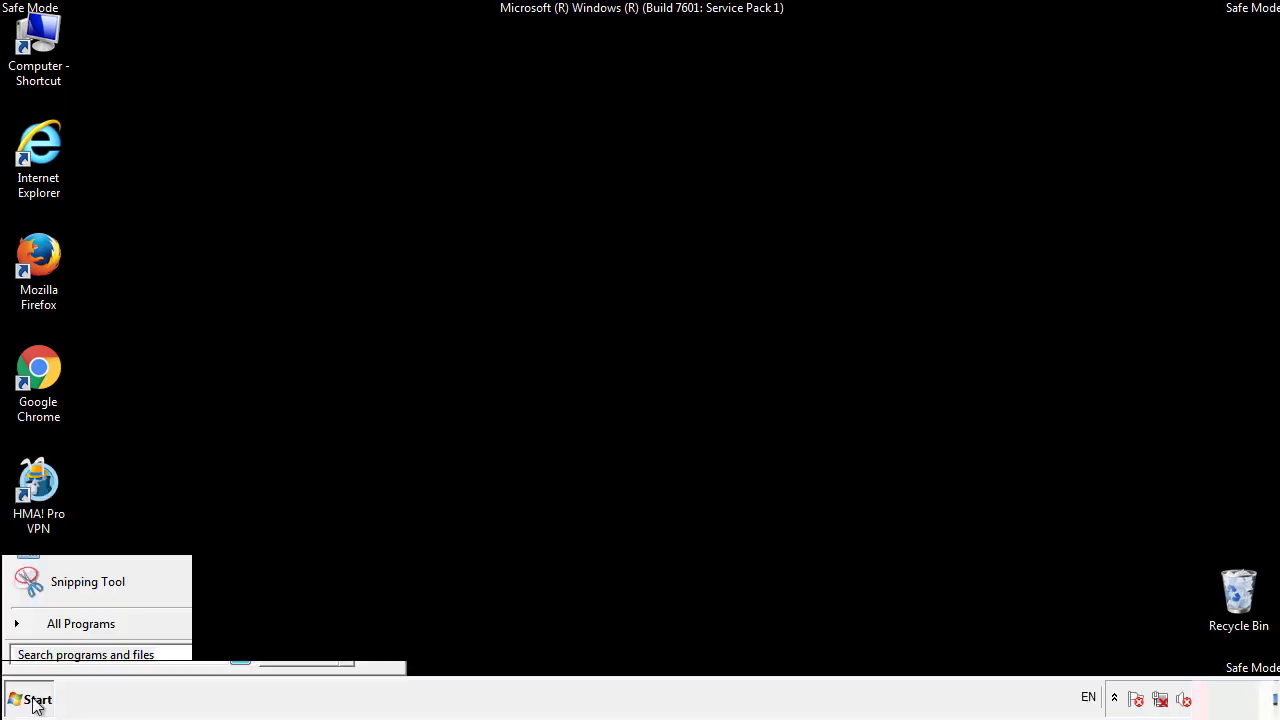
left_click(57, 630)
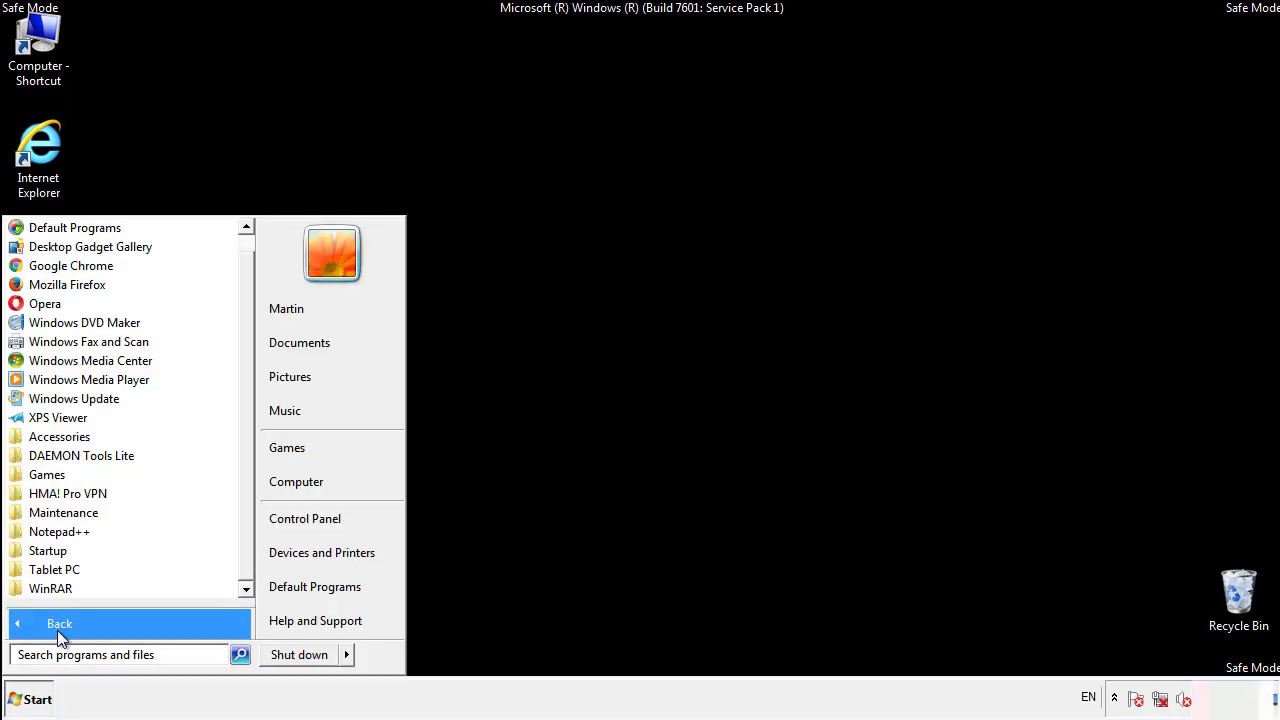
right_click(50, 548)
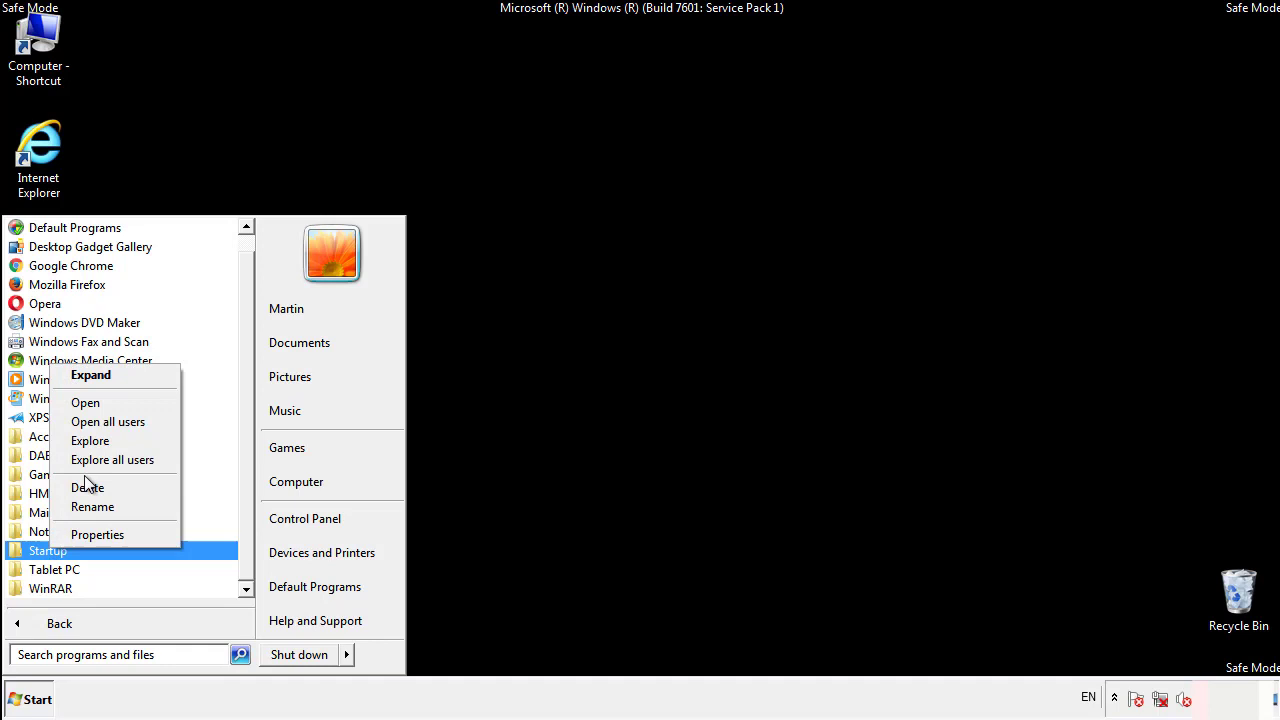
left_click(97, 402)
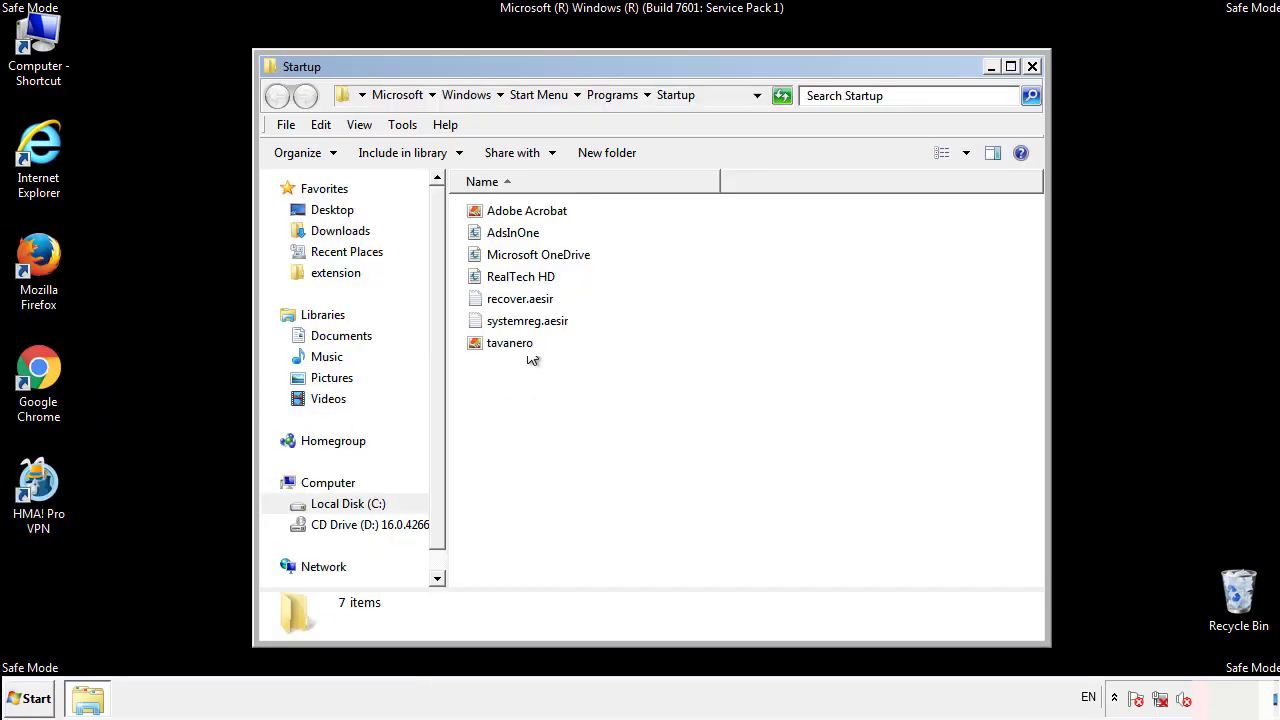
Delete AdsInOne, recover.aesir, systemreg.aesir and tavanero to the Recycle Bin, then close the folder
left_click(522, 236)
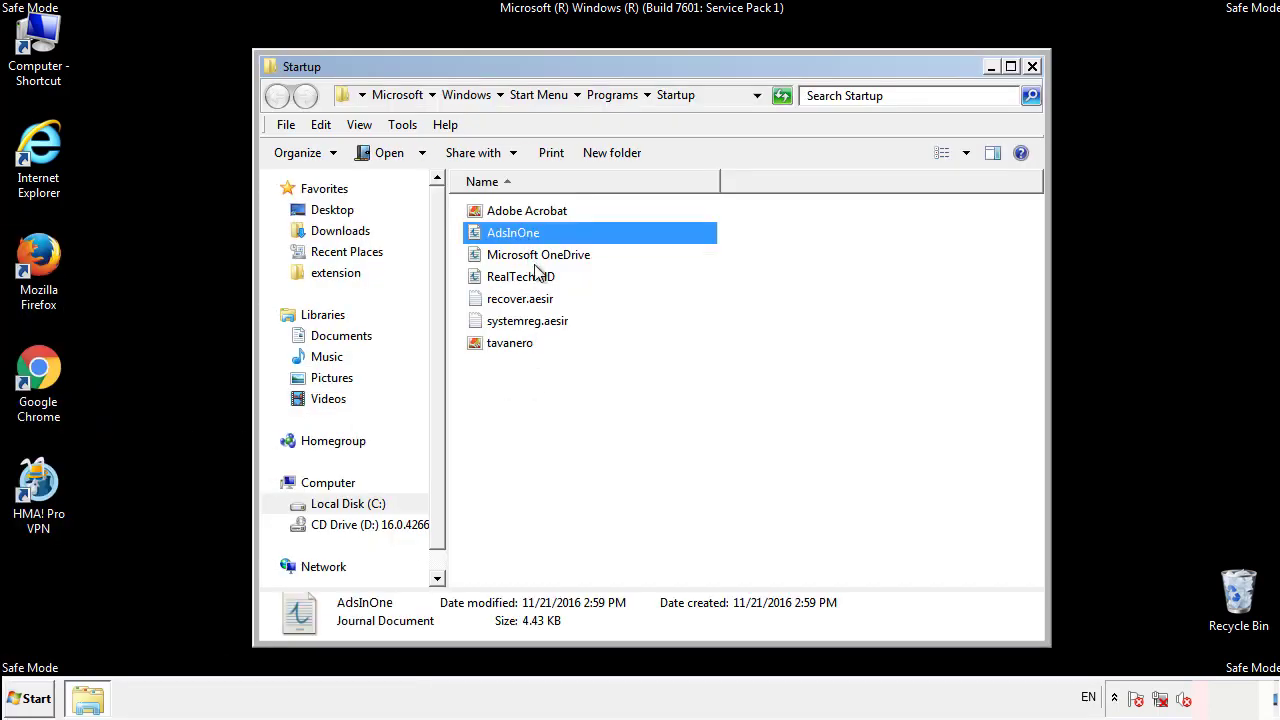
left_click(520, 300, "ctrl")
left_click(535, 321, "ctrl")
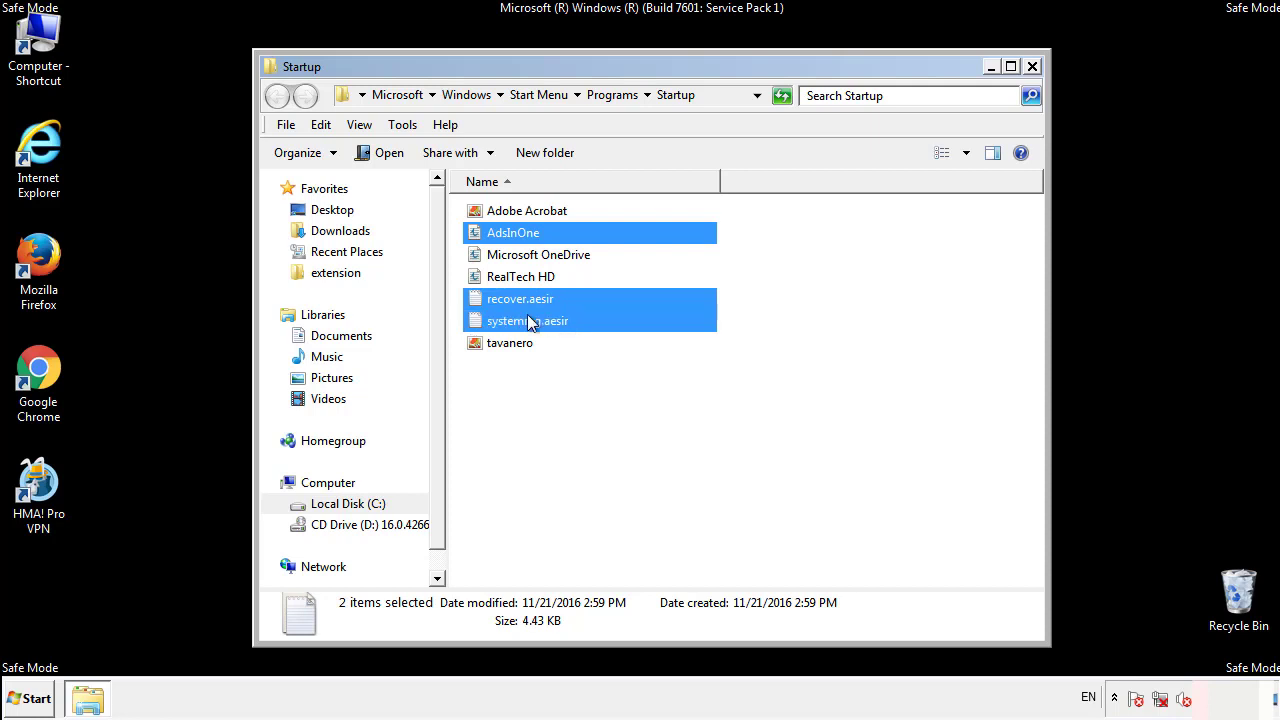
left_click(511, 341, "ctrl")
right_click(506, 344)
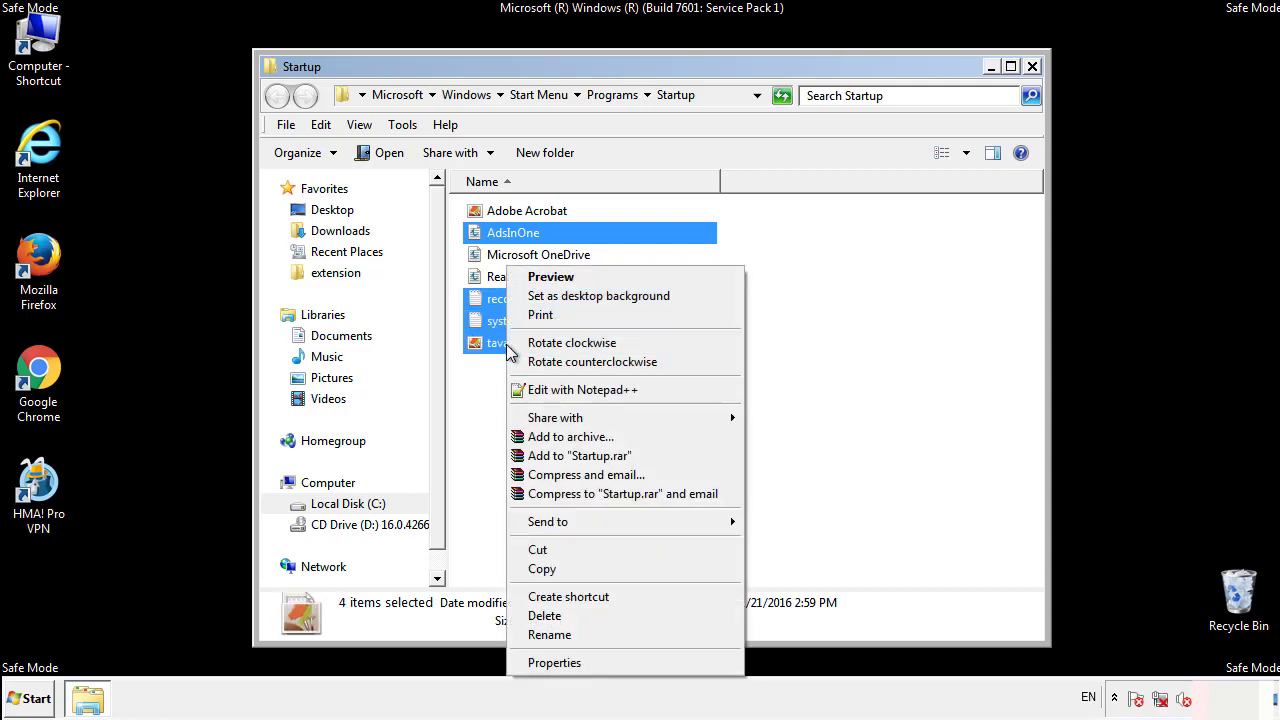
left_click(540, 616)
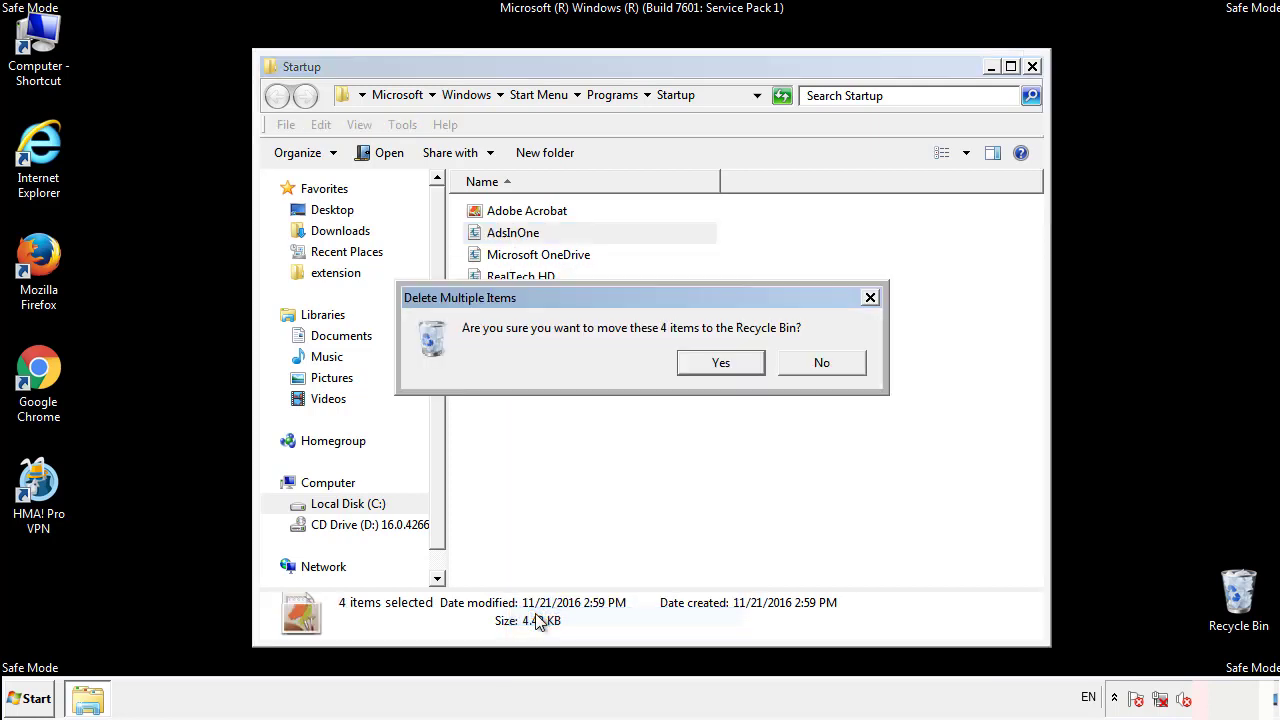
left_click(708, 366)
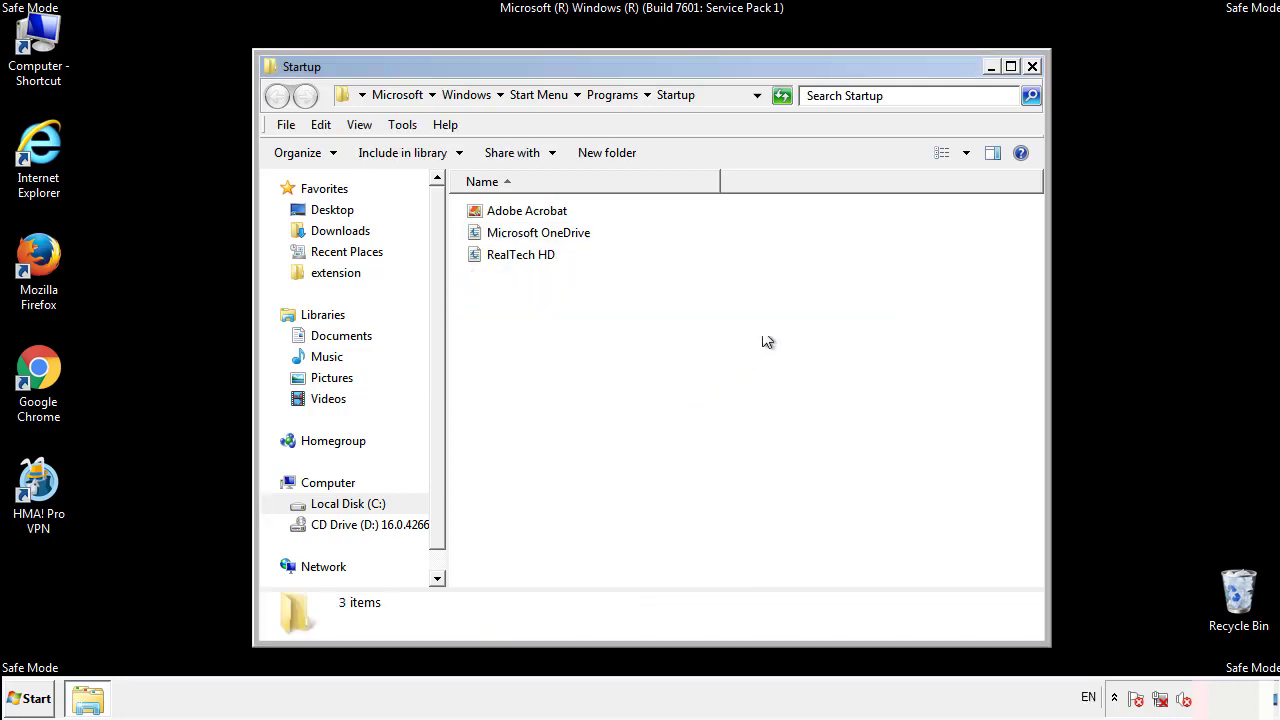
left_click(1035, 76)
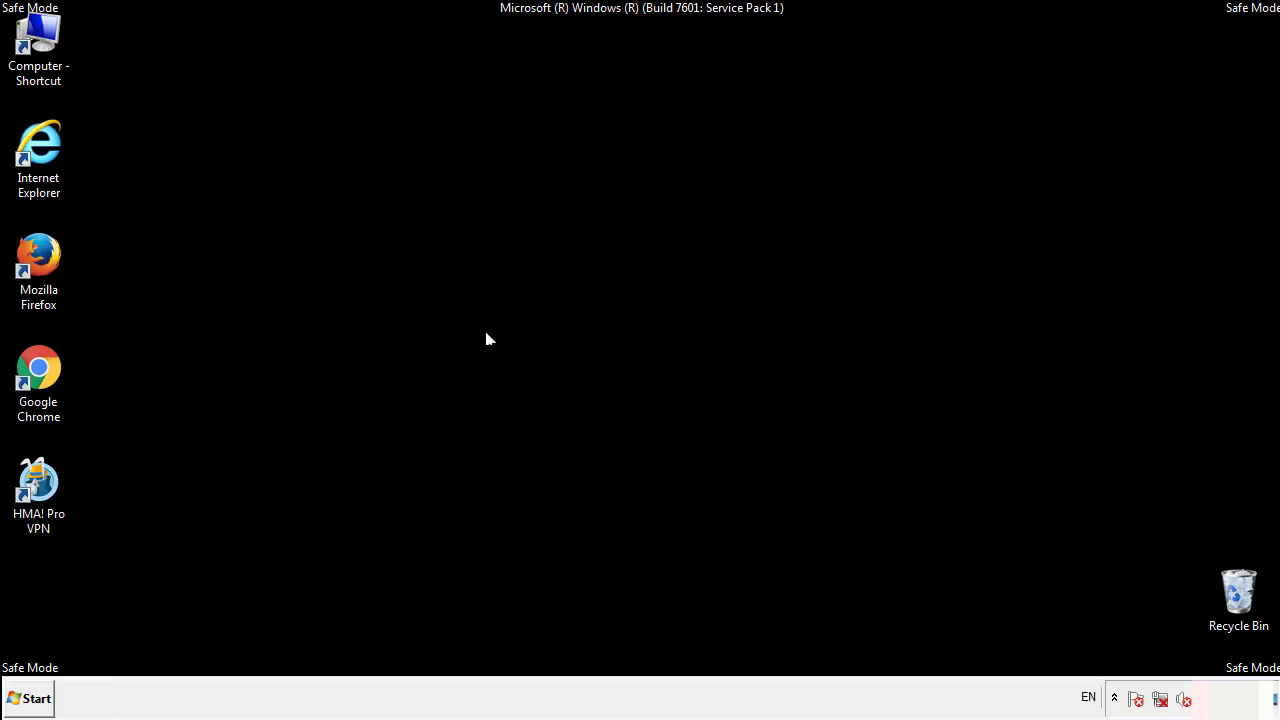
Launch Registry Editor by searching 'regedit' in the Start menu
left_click(31, 700)
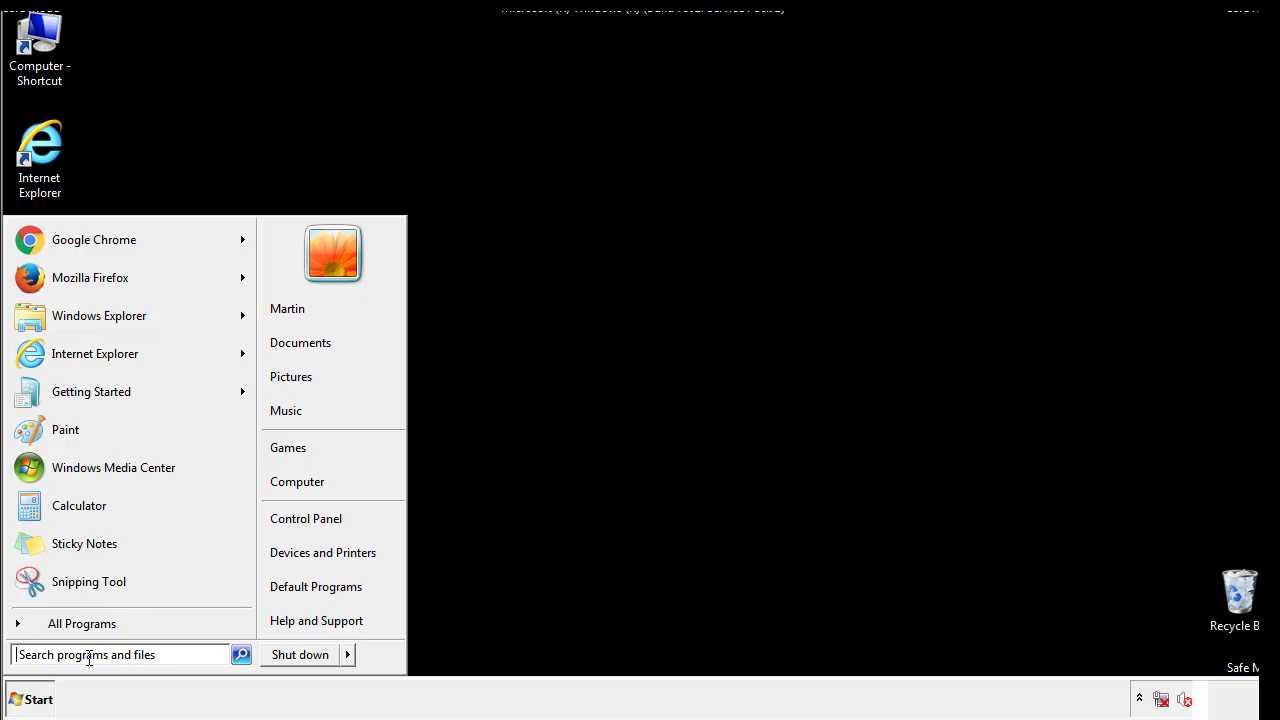
type("reged")
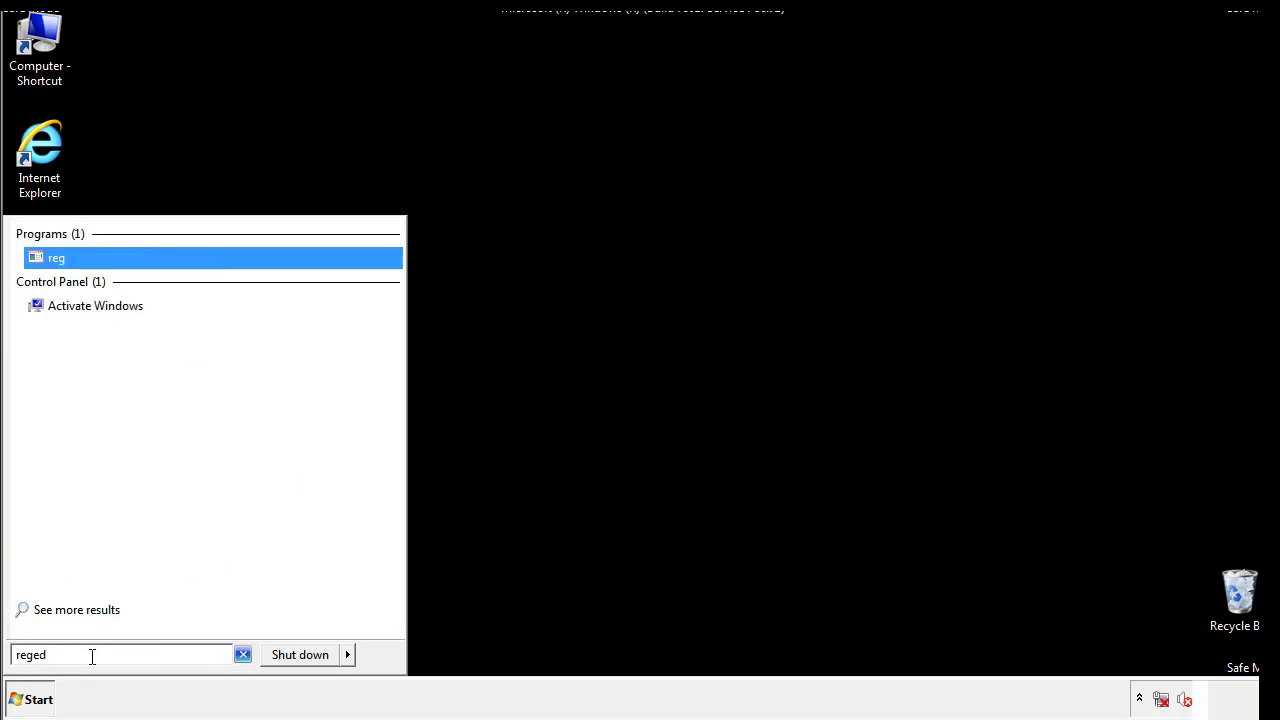
type("it")
key("Return")
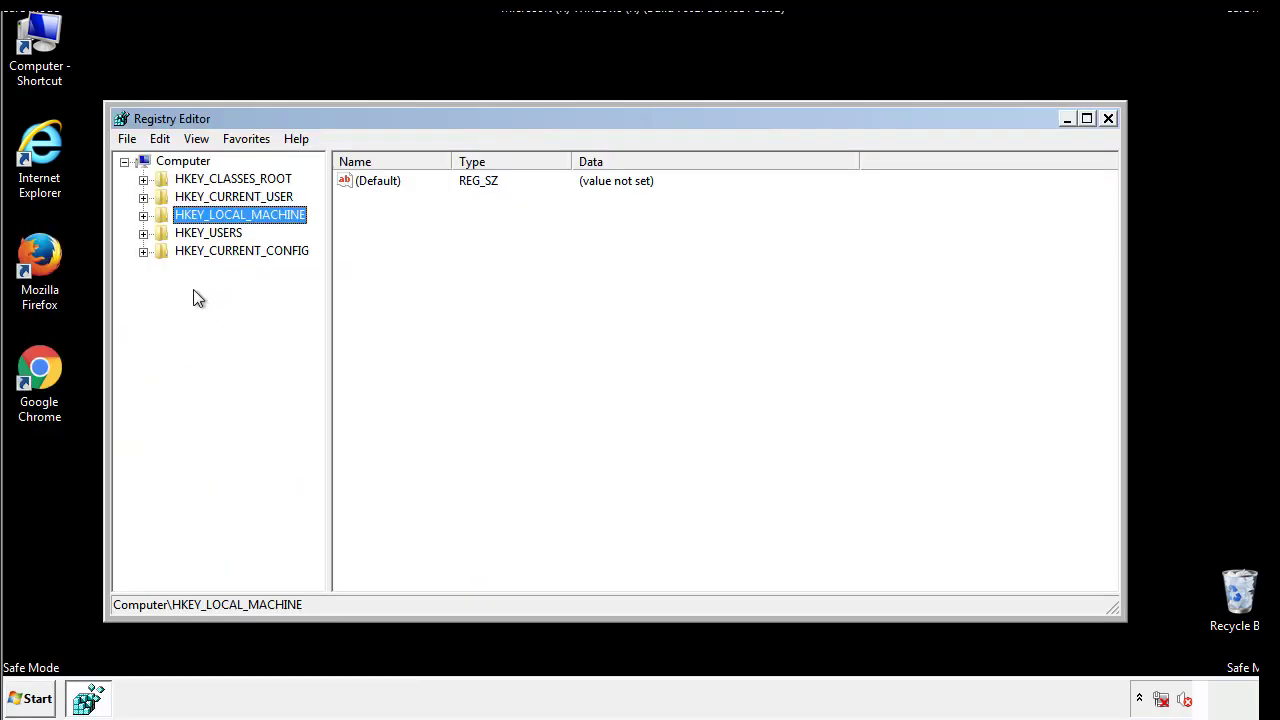
Expand HKEY_LOCAL_MACHINE\SOFTWARE\Microsoft\Windows\CurrentVersion to reveal the Run and RunOnce keys
left_click(143, 215)
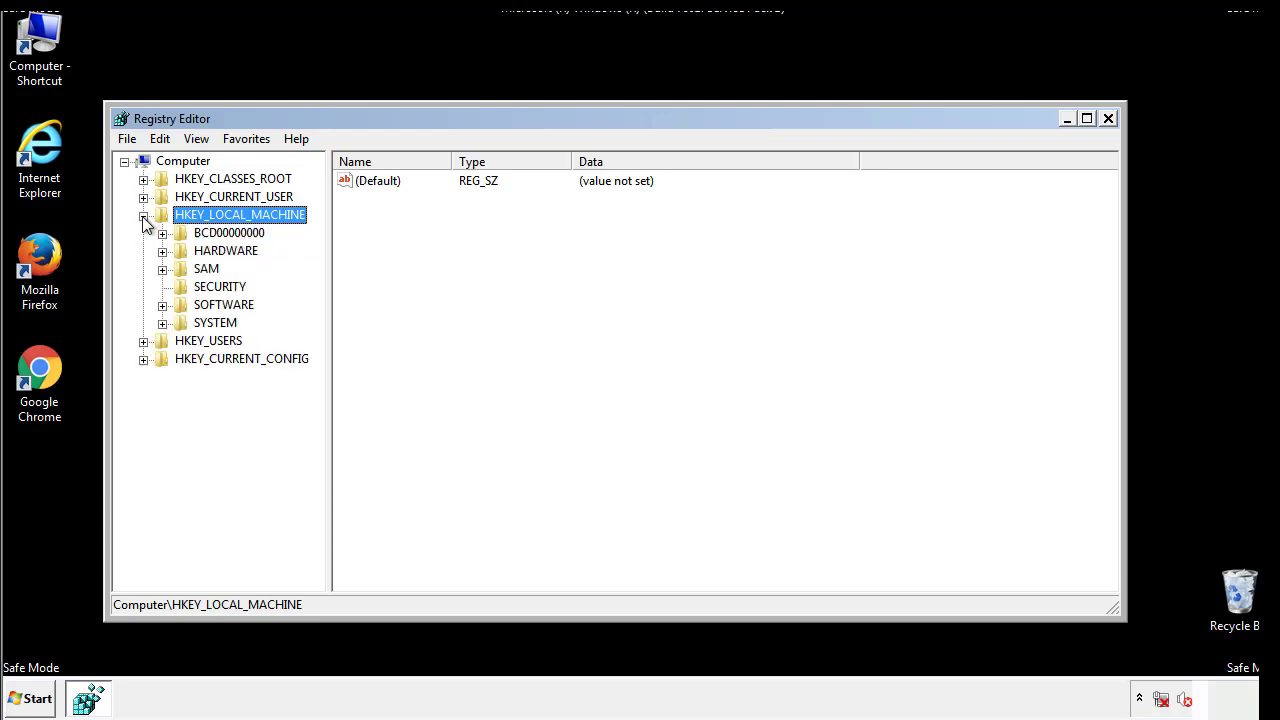
left_click(162, 305)
scroll(315, 295, "down", 1)
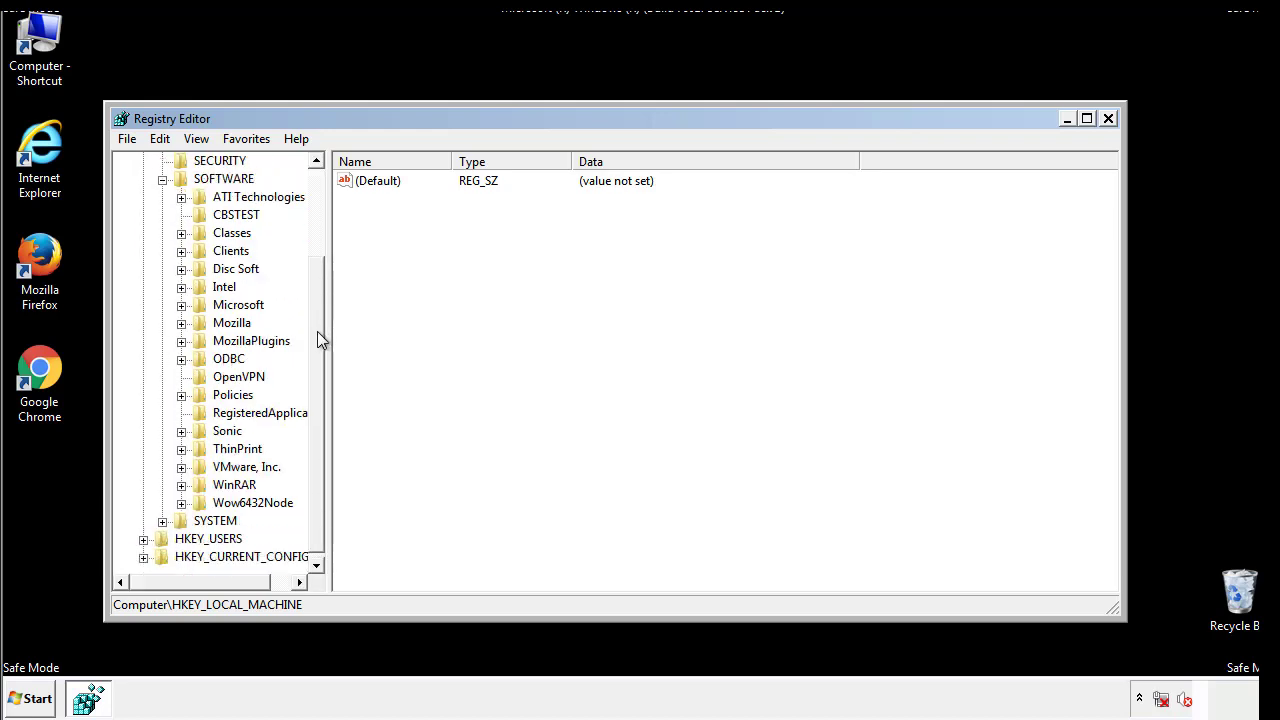
left_click(181, 305)
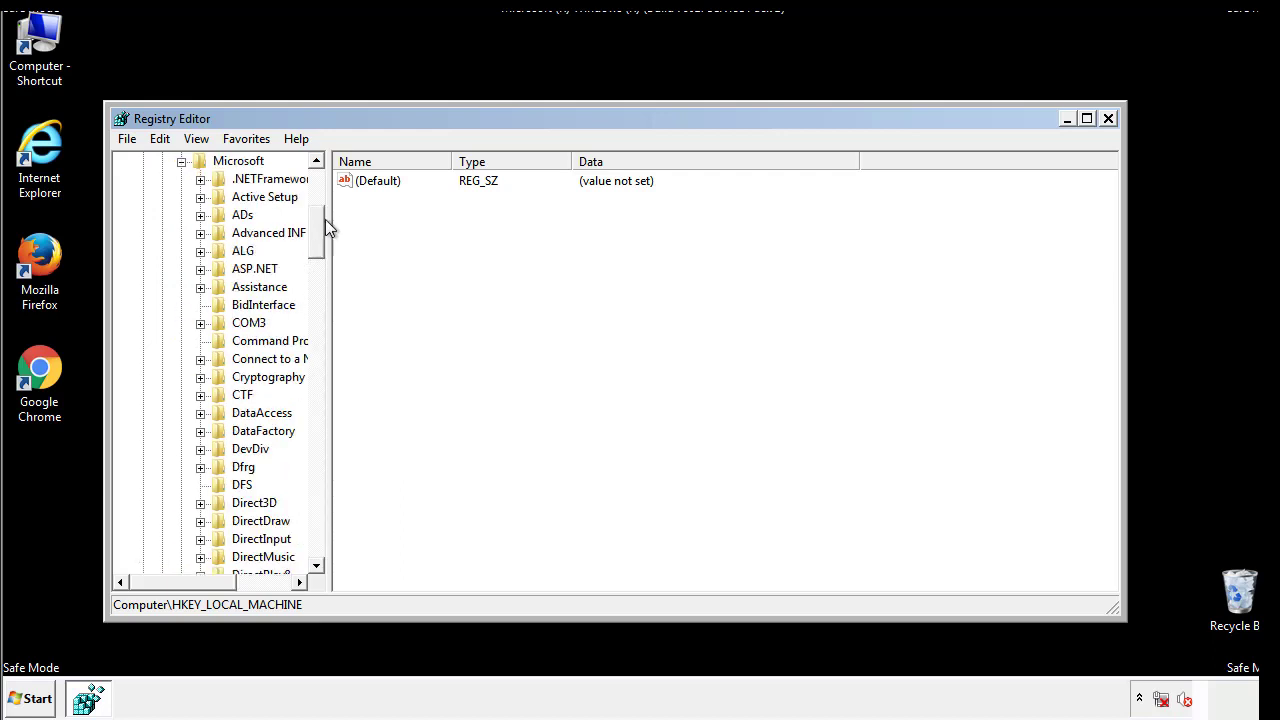
mouse_move(315, 245)
left_mouse_down()
mouse_move(318, 535)
mouse_move(318, 517)
left_mouse_up()
left_click(200, 305)
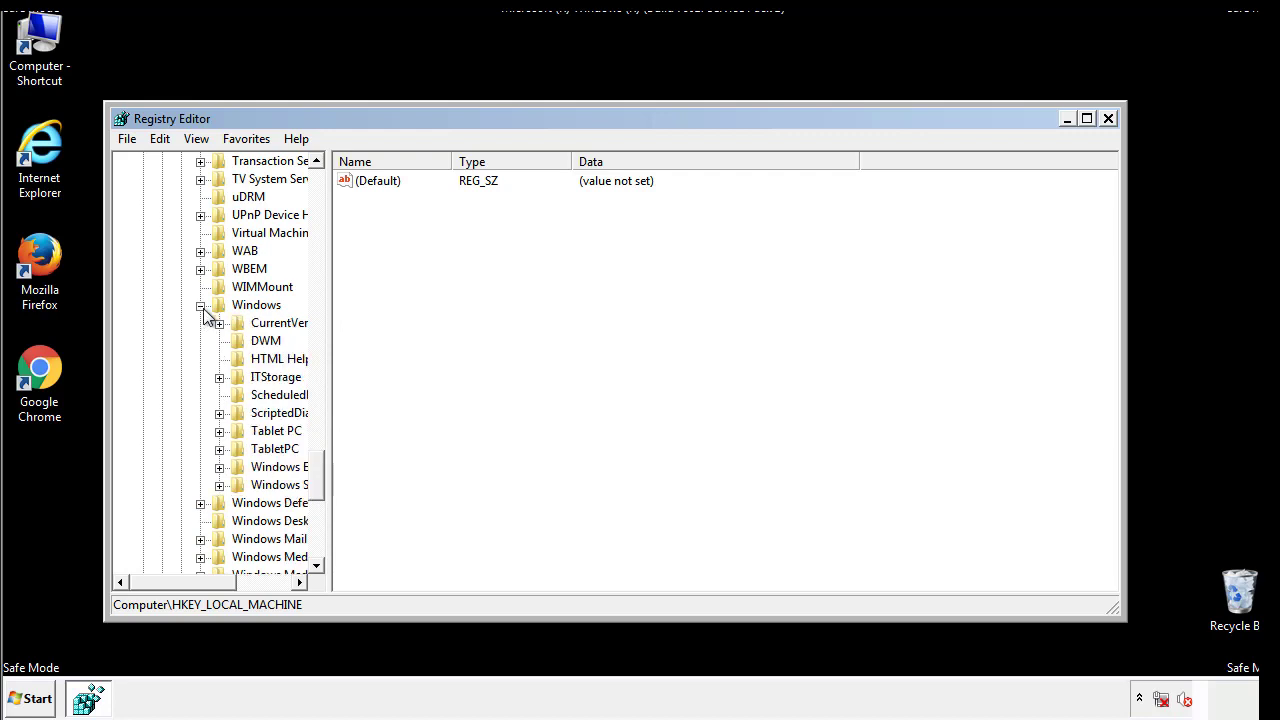
left_click_drag(176, 583, 204, 587)
left_click(164, 323)
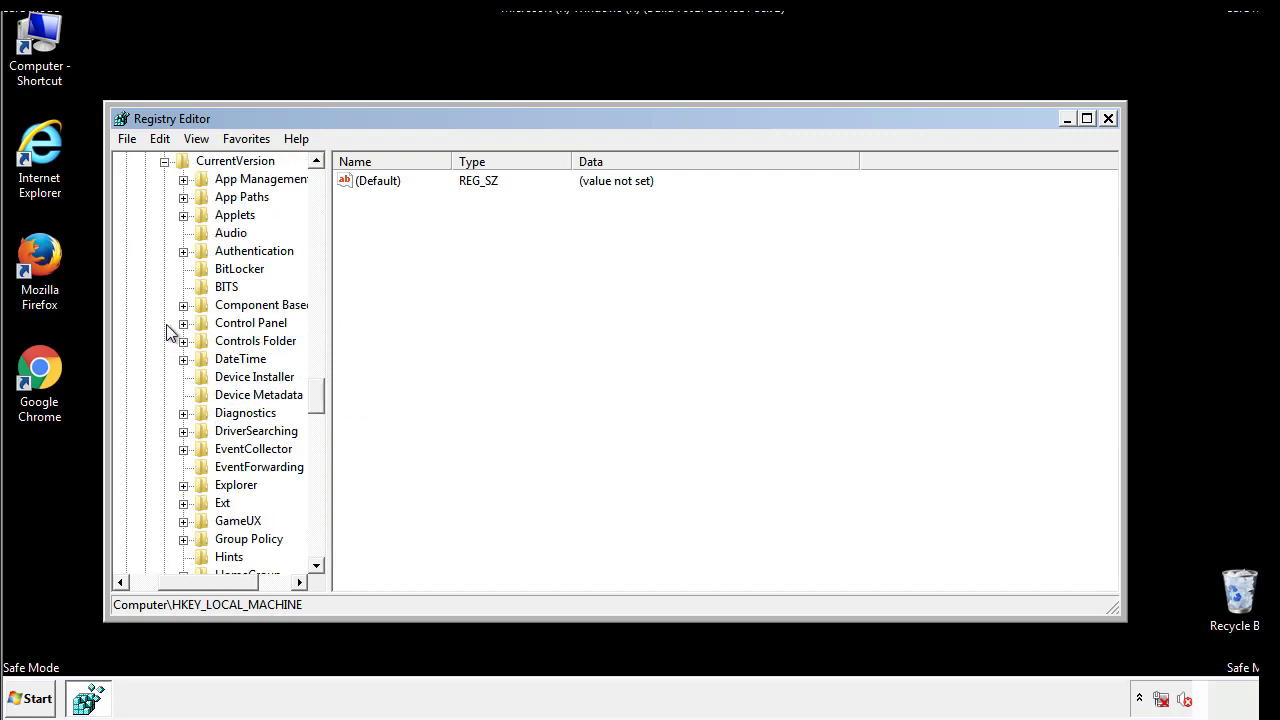
mouse_move(320, 400)
left_mouse_down()
mouse_move(319, 470)
mouse_move(320, 457)
left_mouse_up()
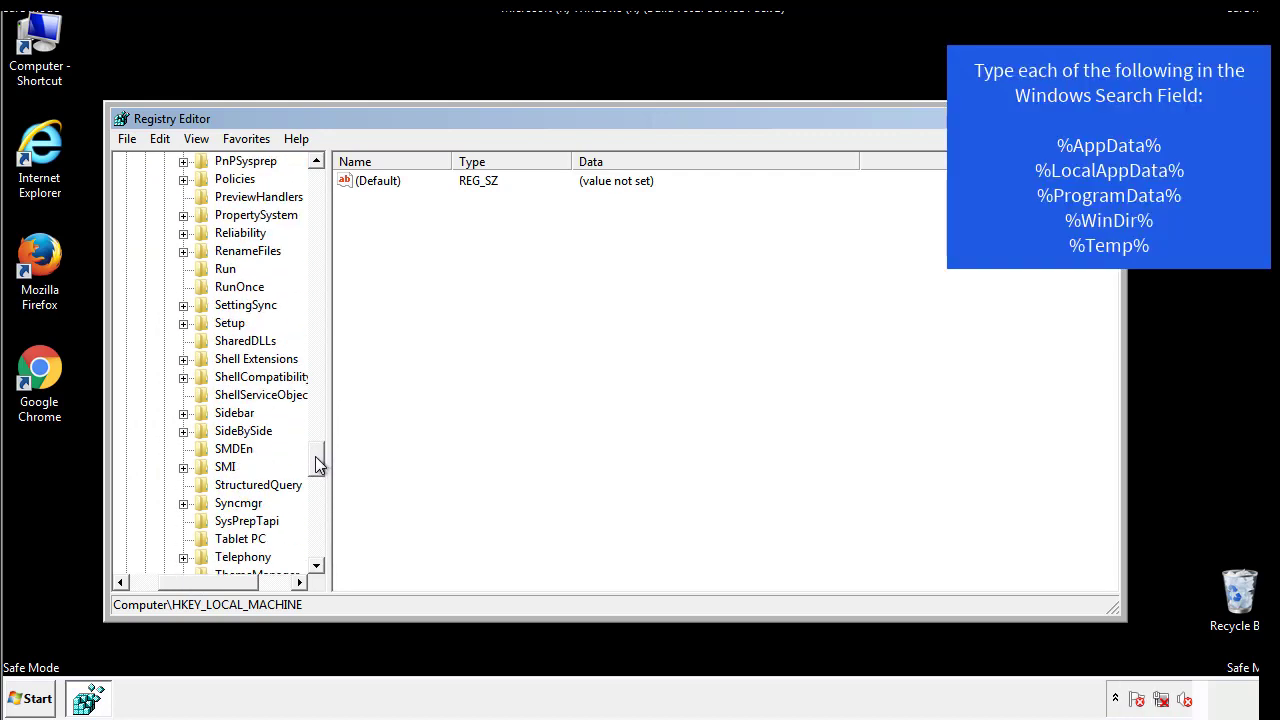
Delete the tappi.loc value from the HKLM Run key, then scroll the tree back to the top
left_click(210, 270)
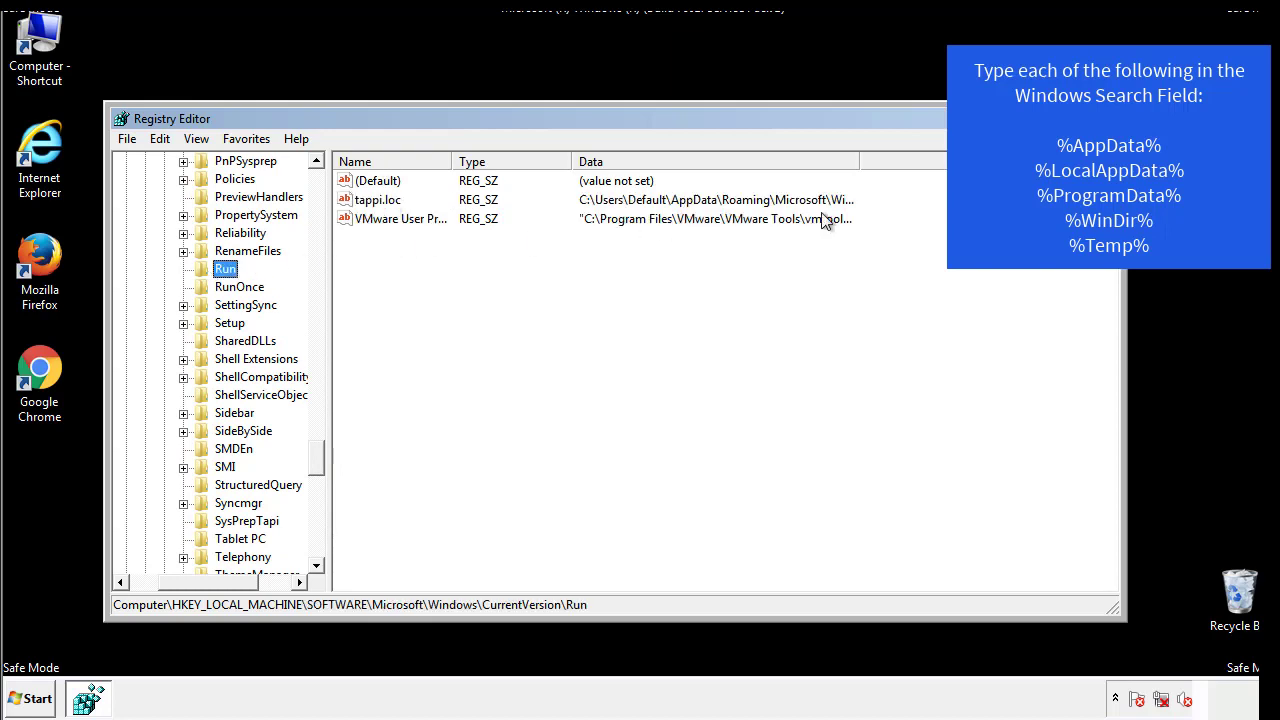
left_click(378, 203)
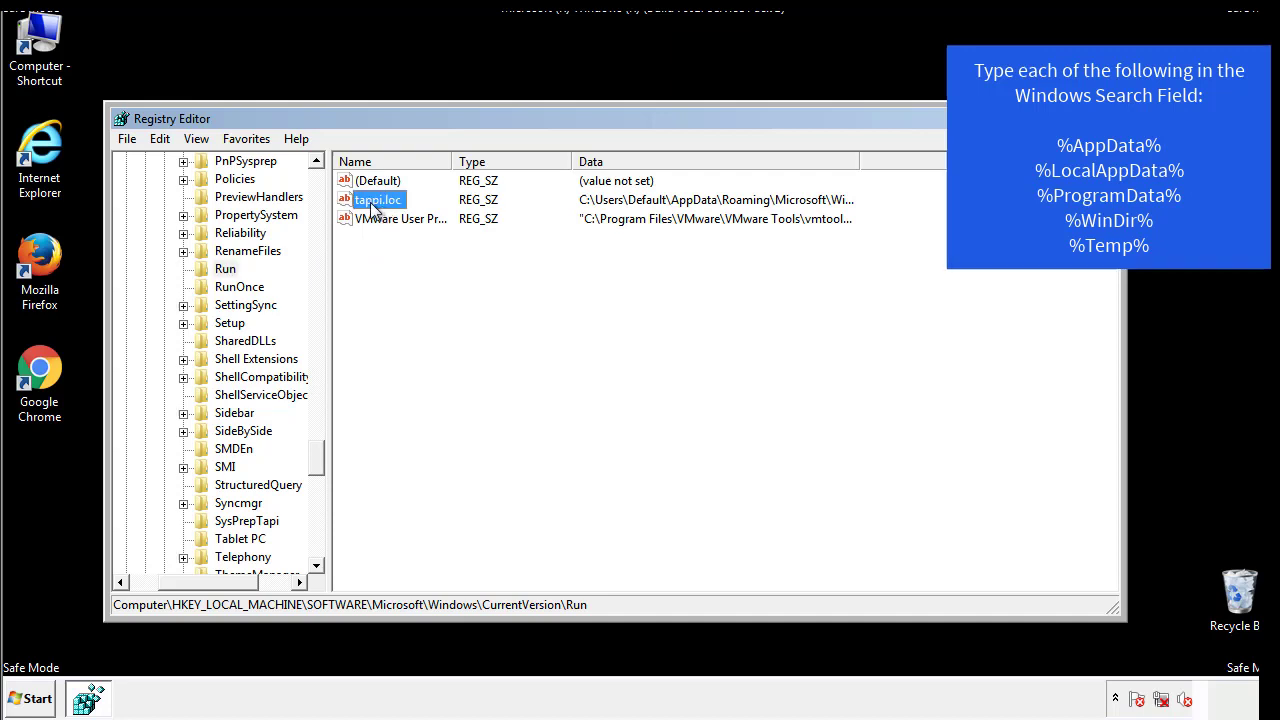
right_click(370, 202)
left_click(400, 260)
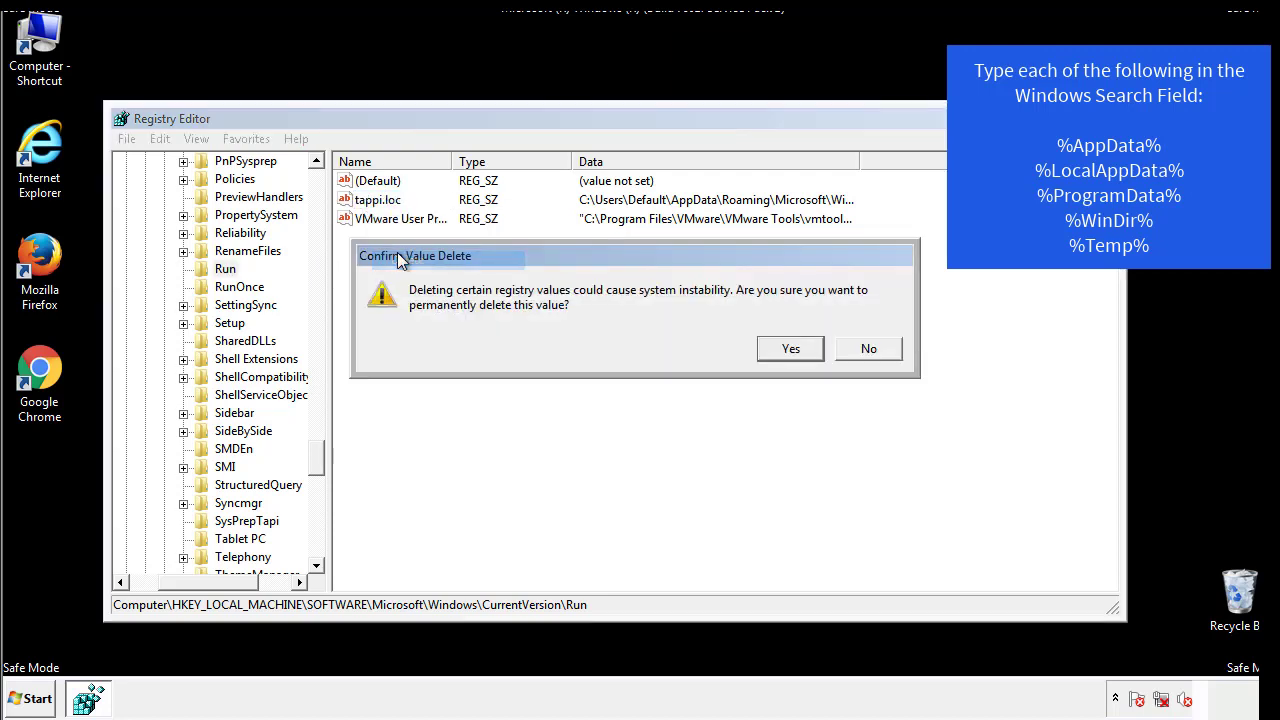
left_click(778, 351)
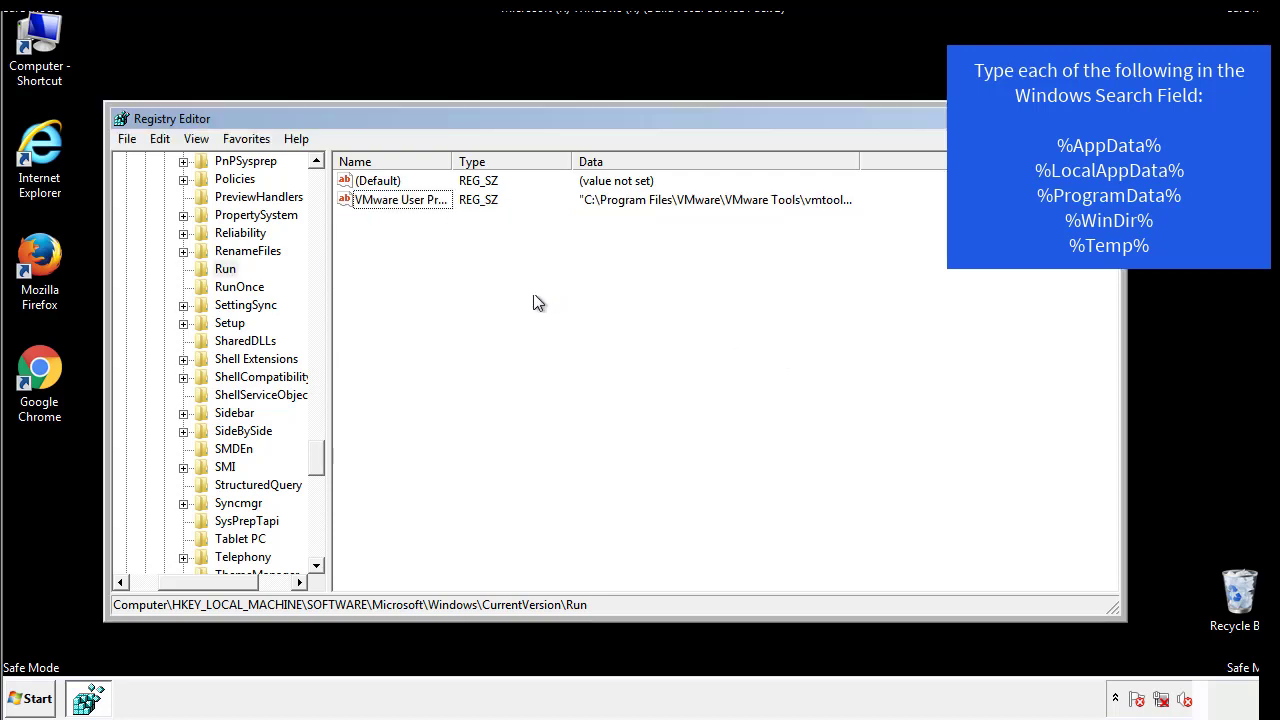
left_click_drag(315, 460, 316, 548)
left_click_drag(240, 582, 155, 595)
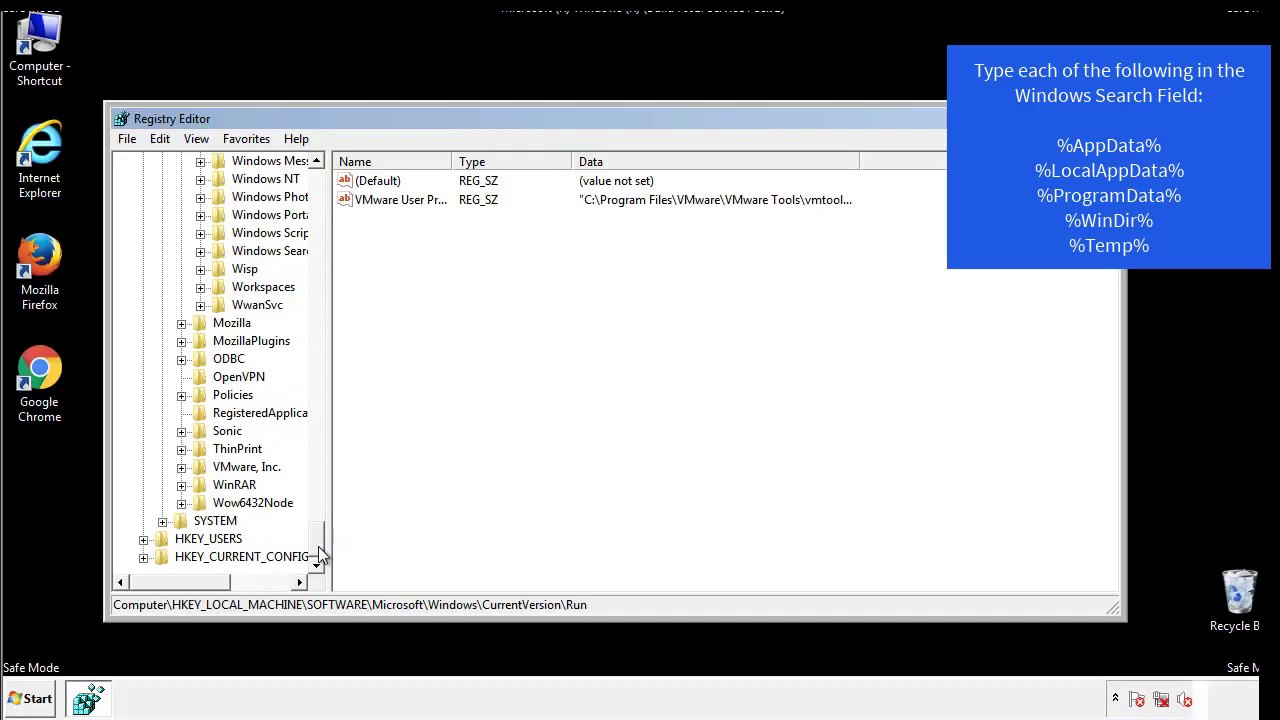
left_click_drag(322, 555, 326, 190)
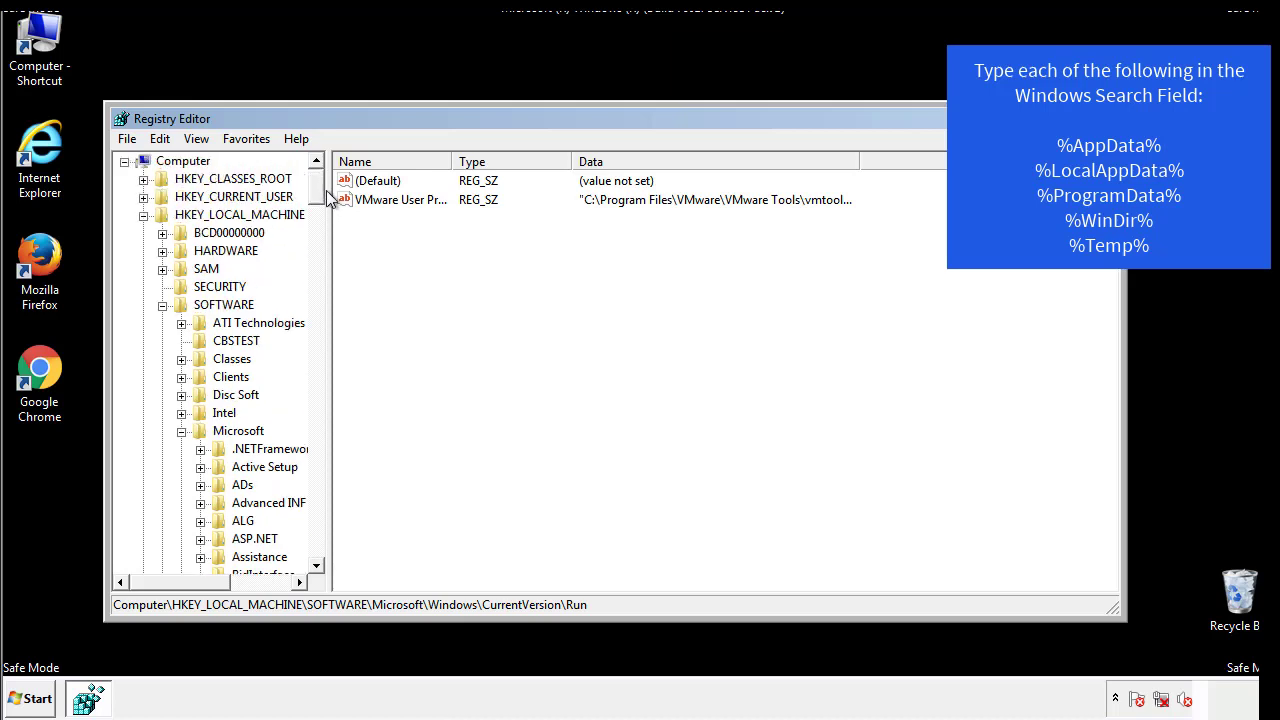
Collapse HKEY_LOCAL_MACHINE and expand HKEY_CURRENT_USER\Software\Microsoft\Windows\CurrentVersion
left_click(143, 214)
left_click(143, 197)
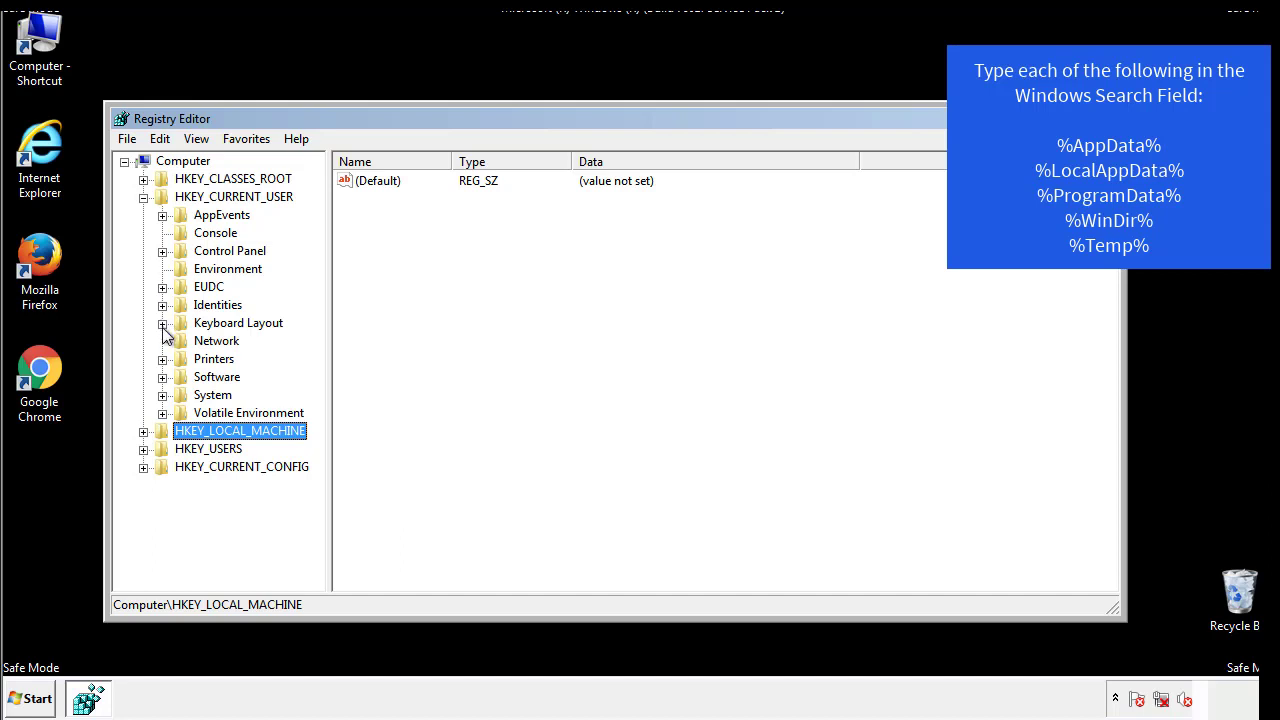
left_click(162, 377)
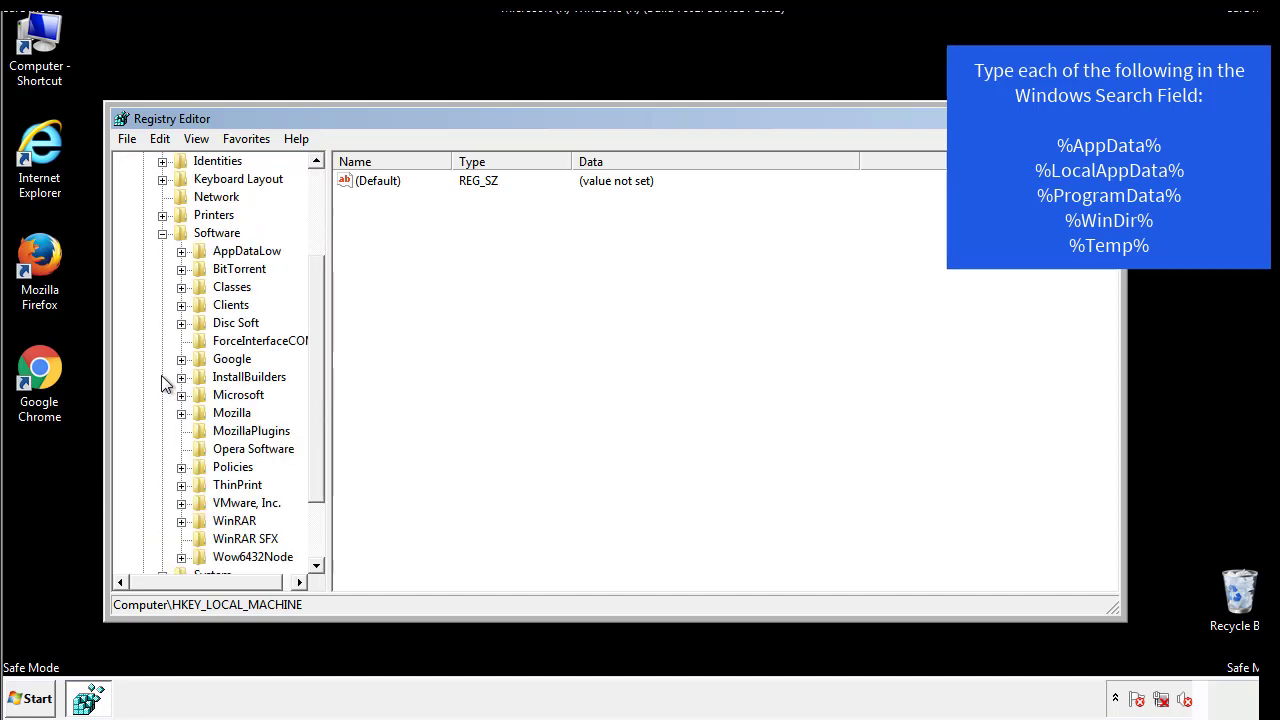
left_click_drag(314, 363, 314, 381)
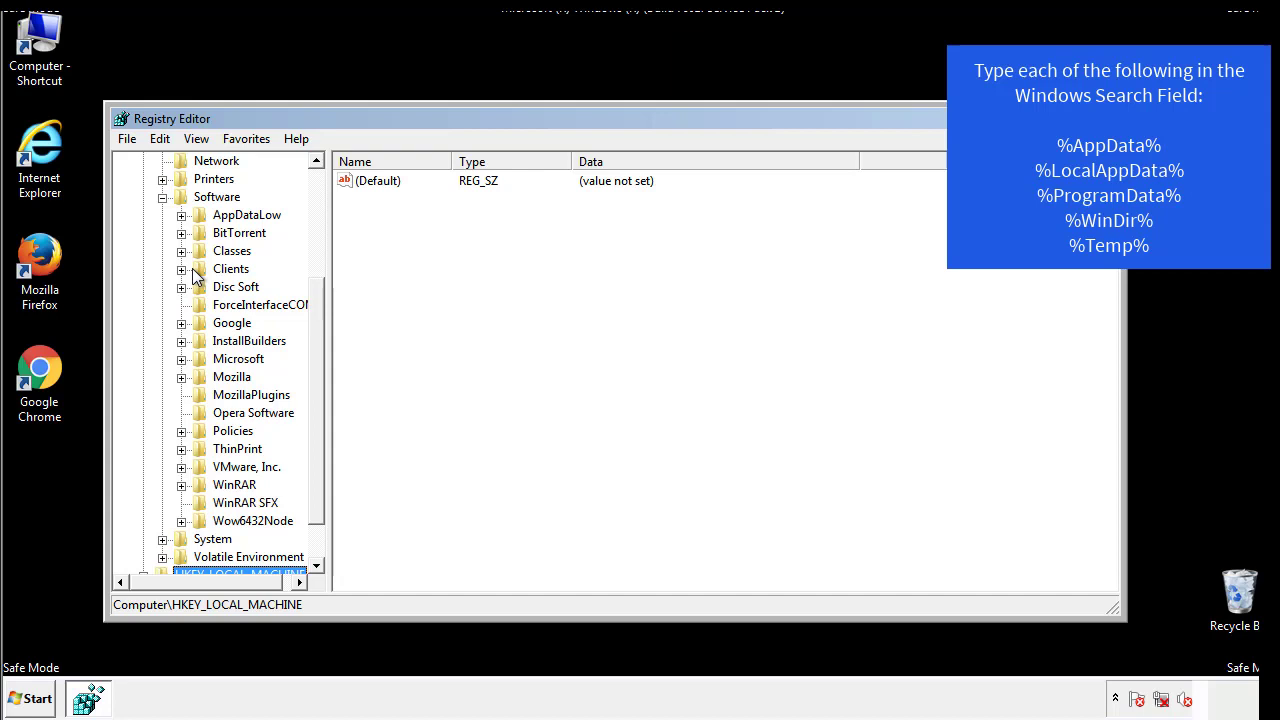
left_click(181, 360)
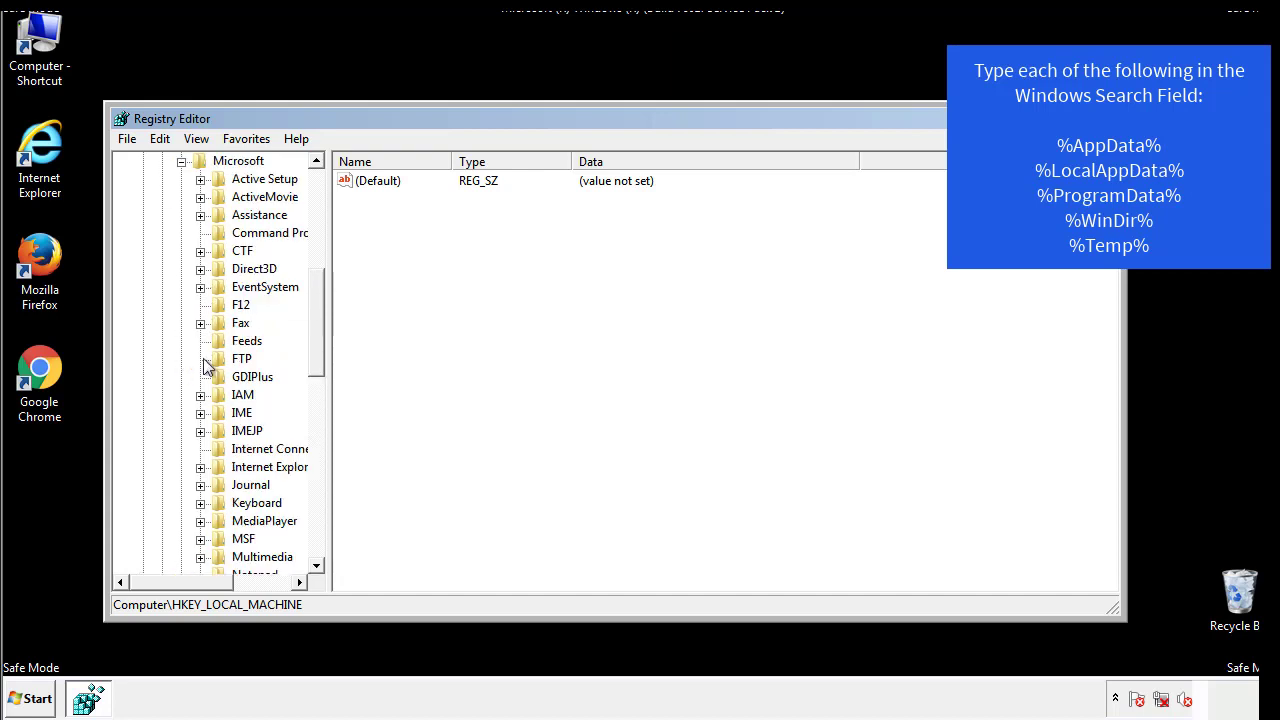
left_click_drag(314, 292, 315, 416)
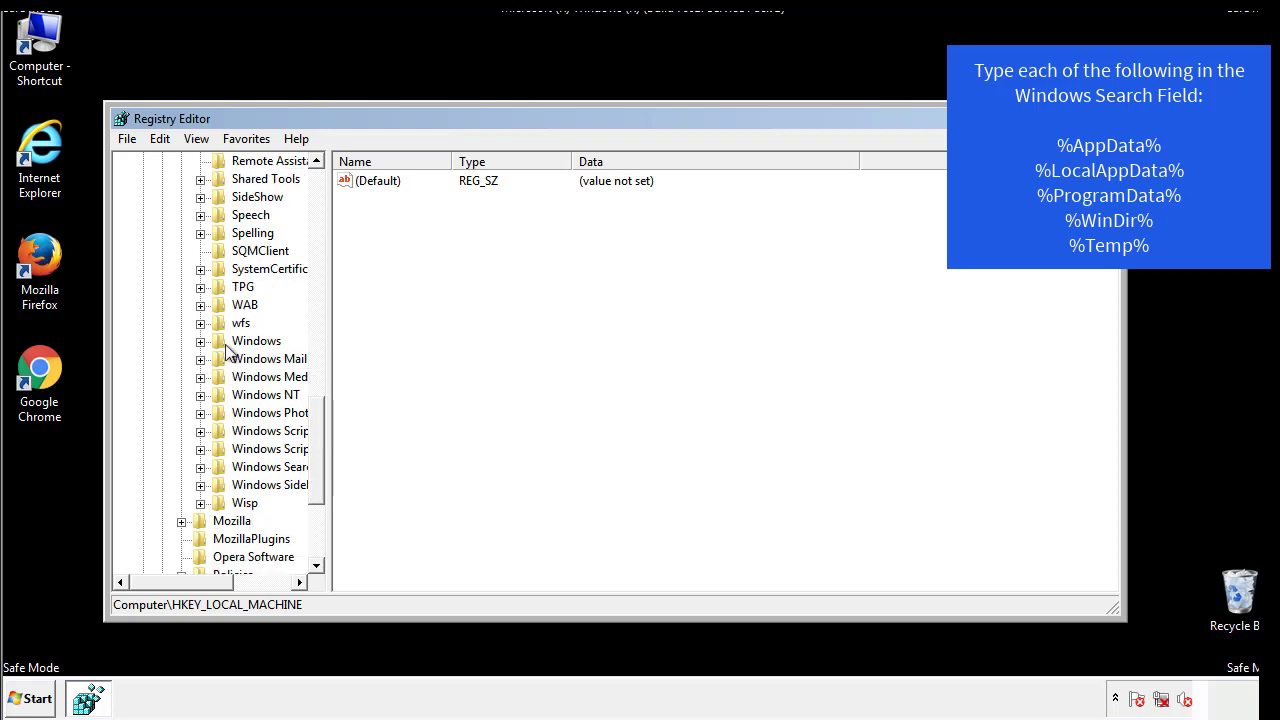
left_click(200, 341)
left_click(220, 360)
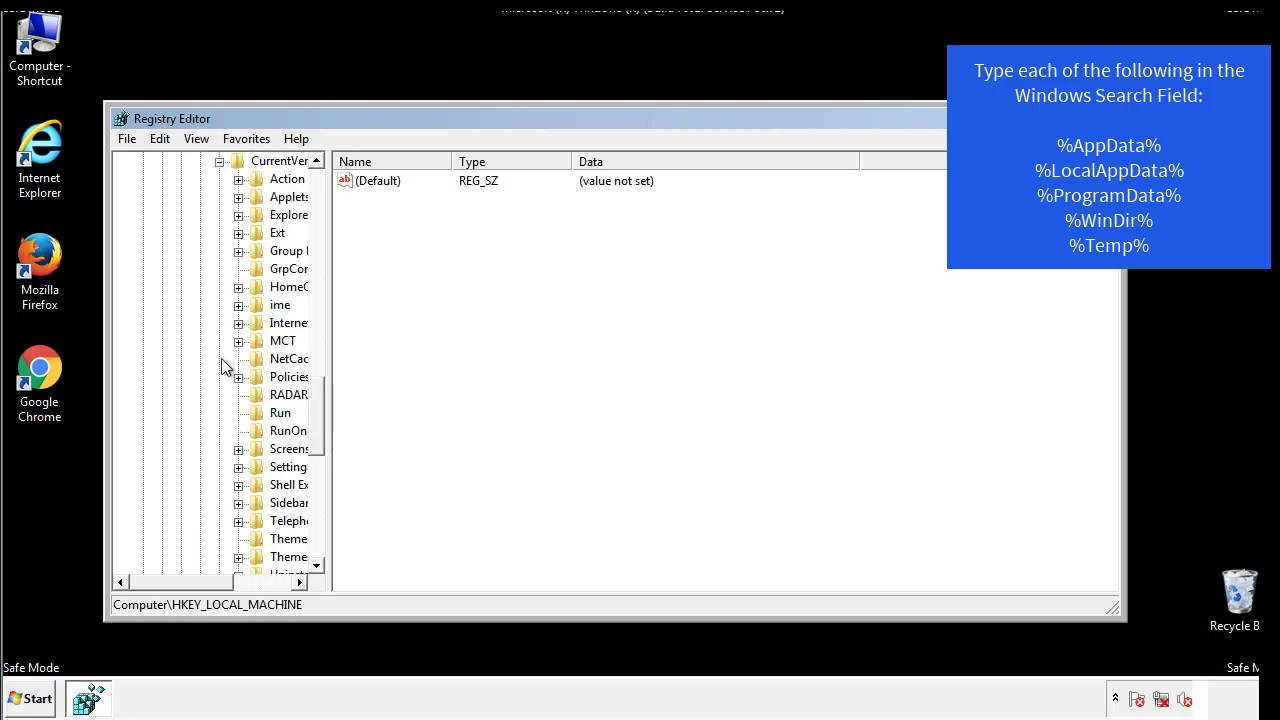
left_click_drag(194, 584, 225, 583)
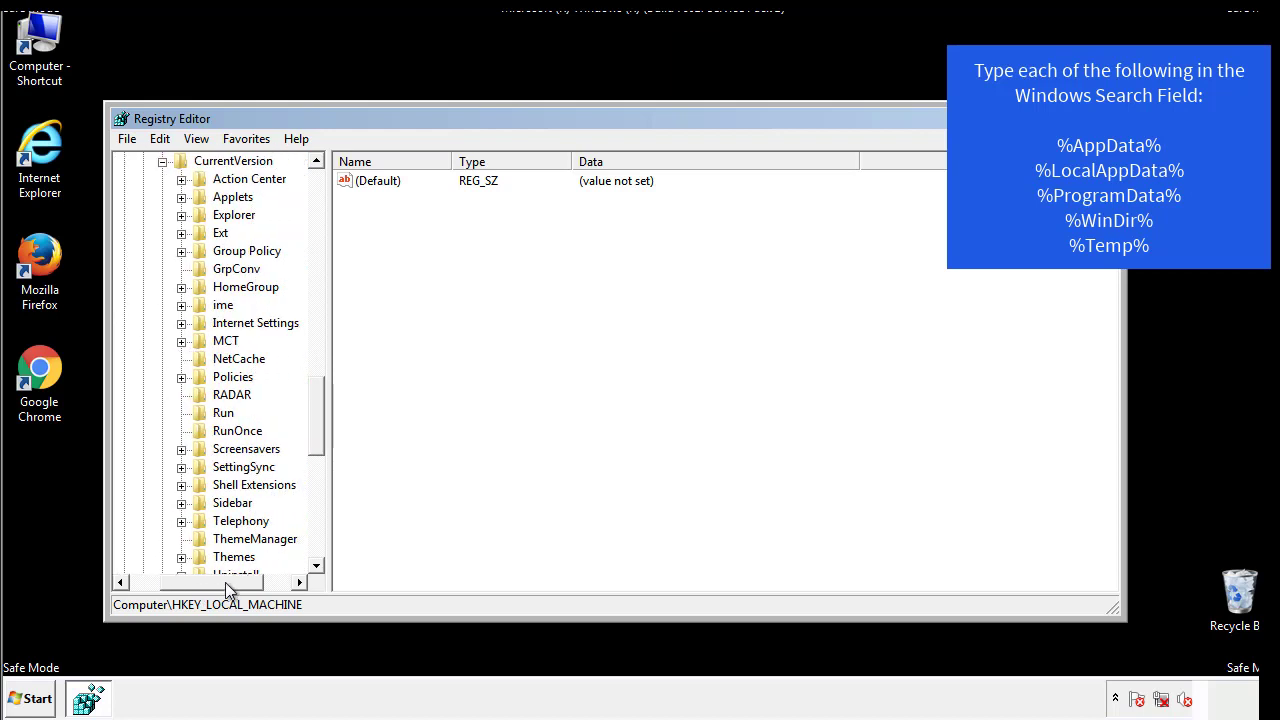
Inspect the current user's Run key (only DAEMON Tools), collapse Windows, and scroll the tree up
left_click(220, 414)
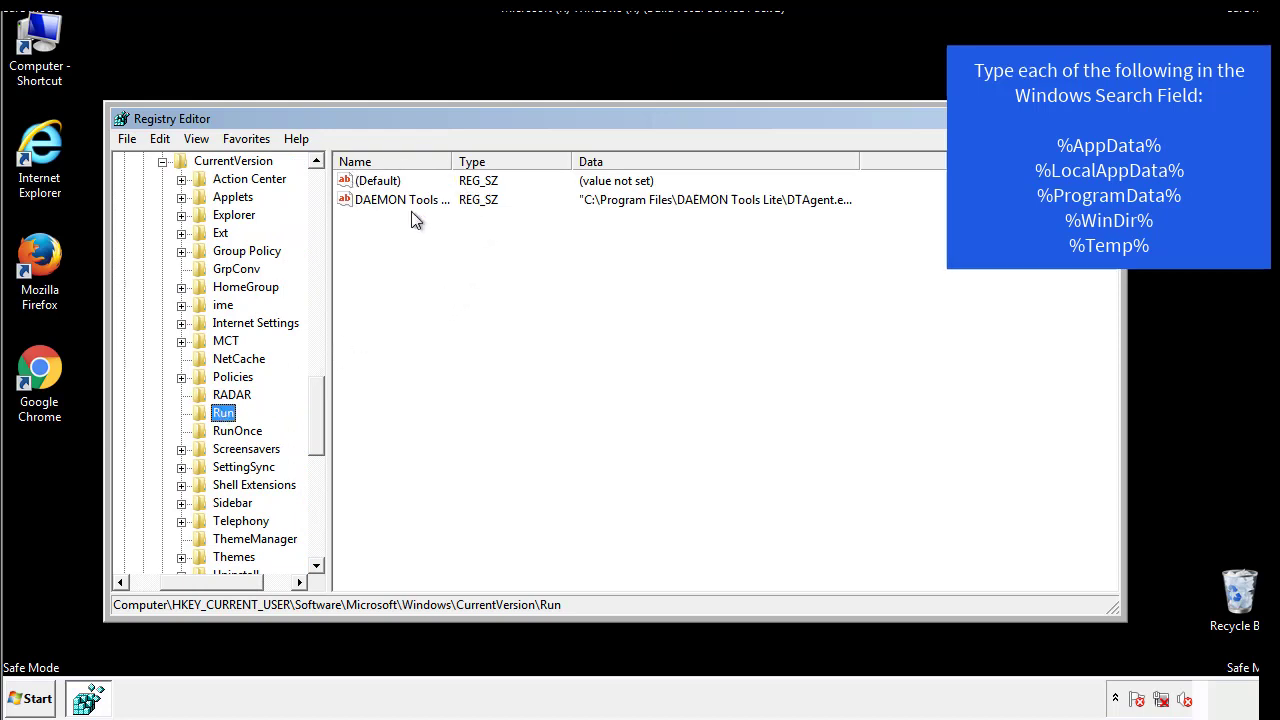
left_click(565, 234)
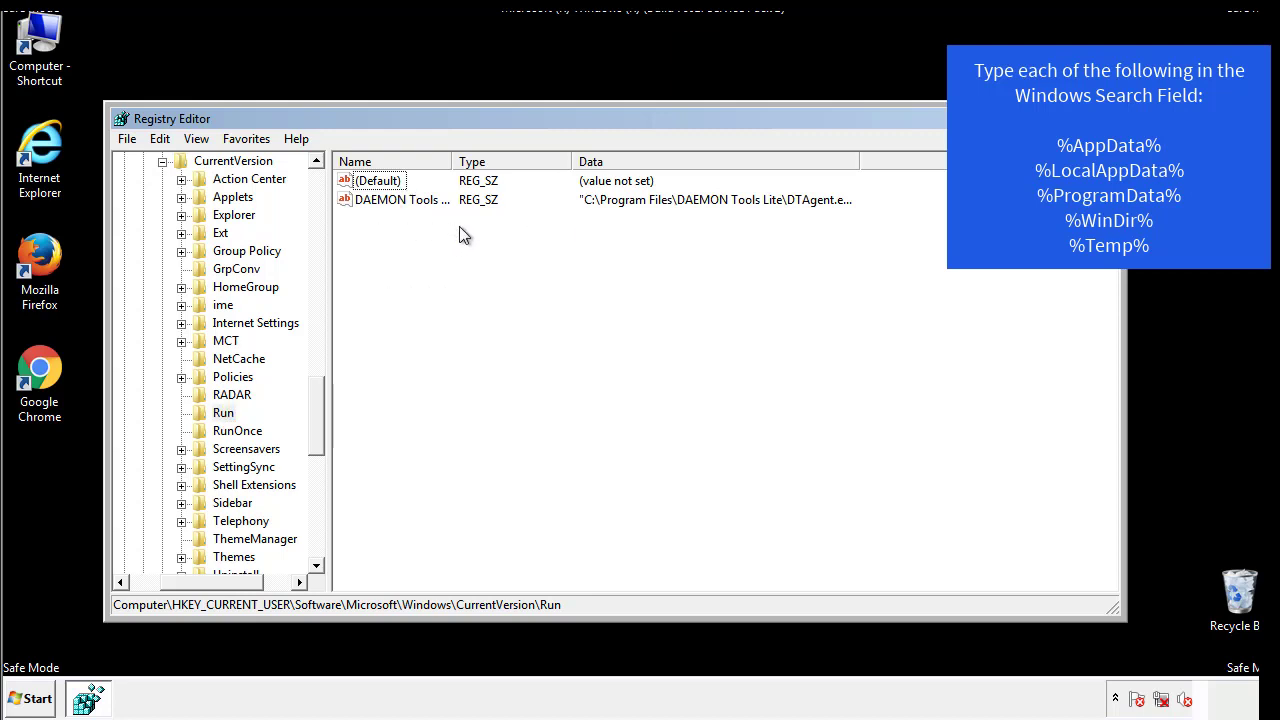
left_click_drag(220, 578, 187, 581)
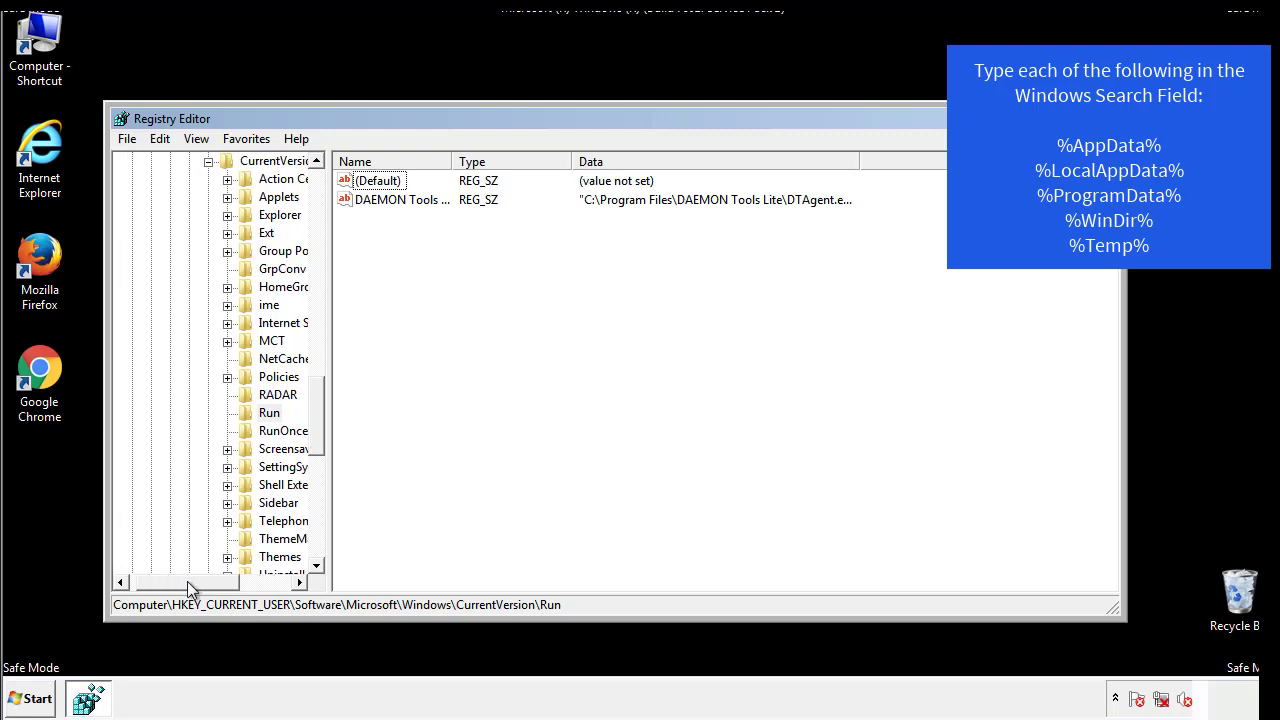
left_click_drag(324, 434, 316, 417)
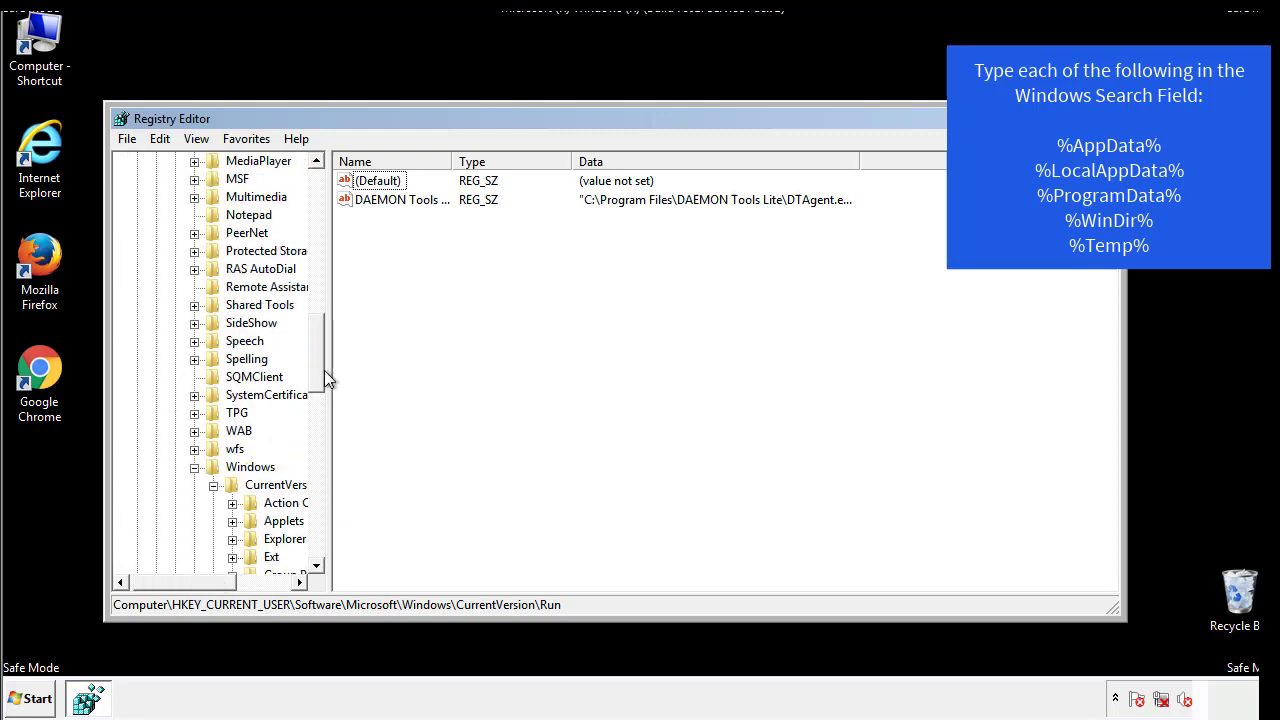
left_click(194, 467)
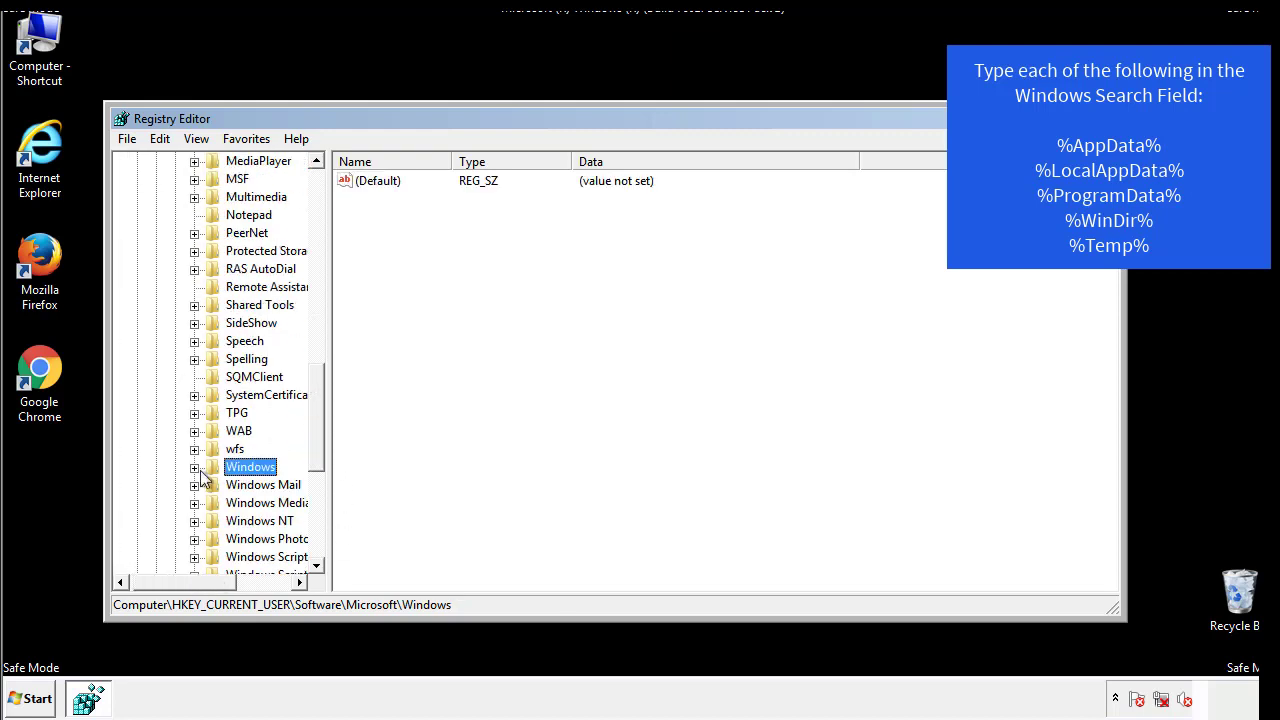
left_click_drag(321, 445, 322, 247)
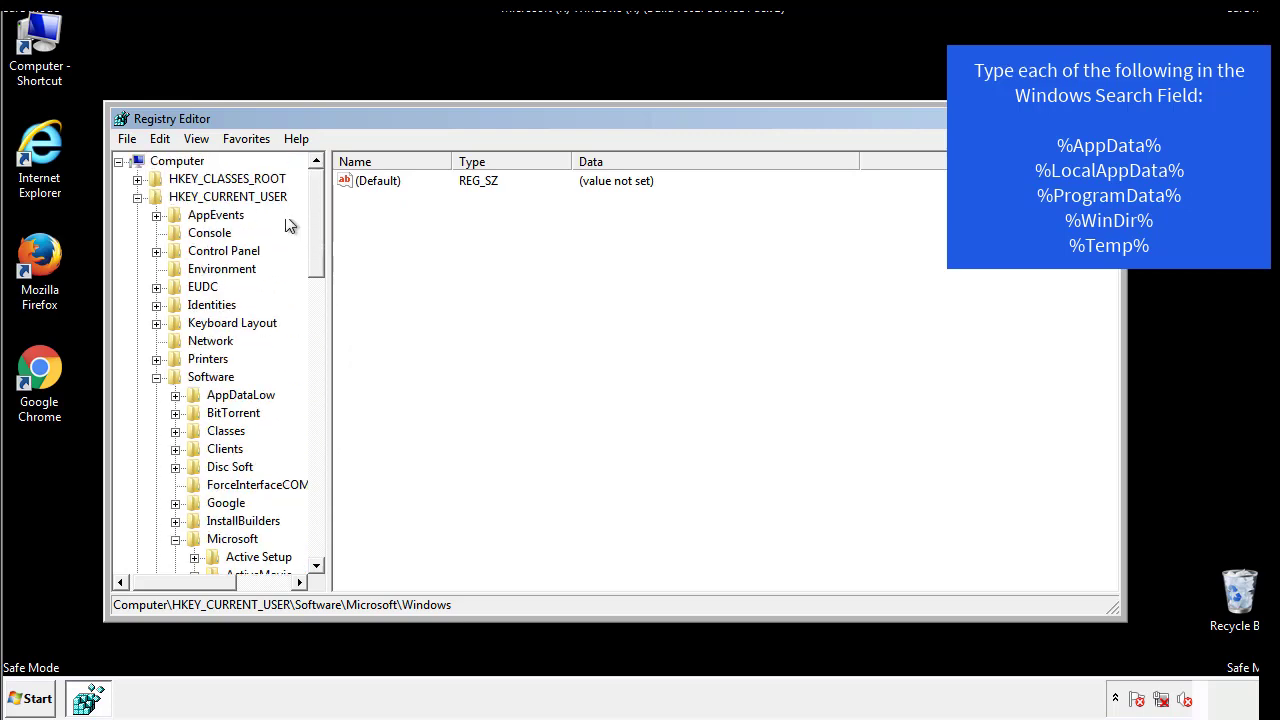
Use Edit > Find to search the registry for '%tem' and find the next match
left_click(162, 139)
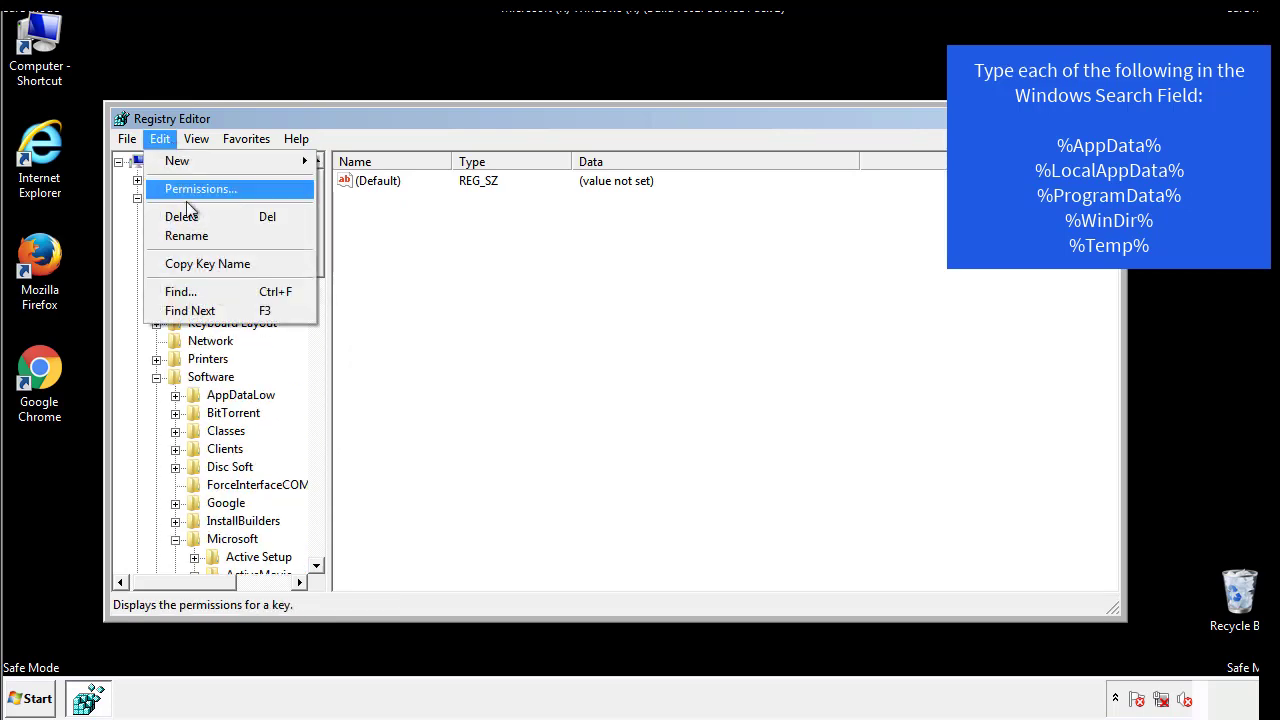
left_click(178, 291)
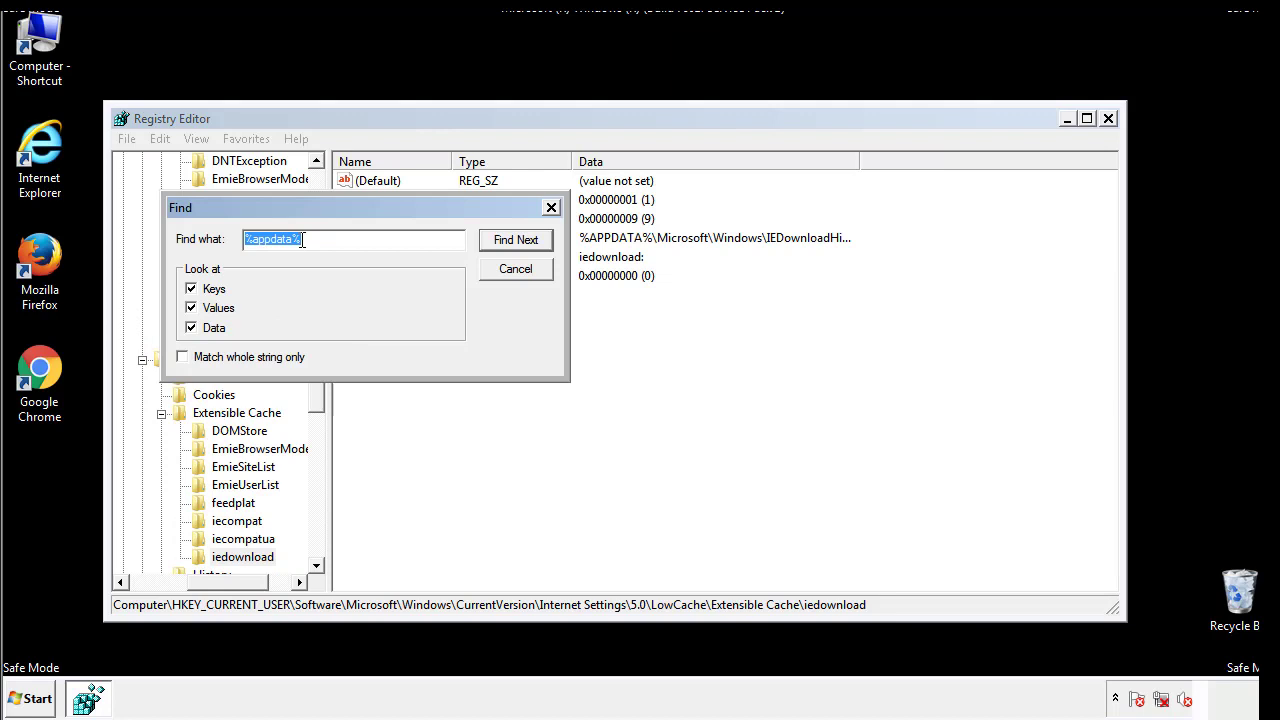
type("%t")
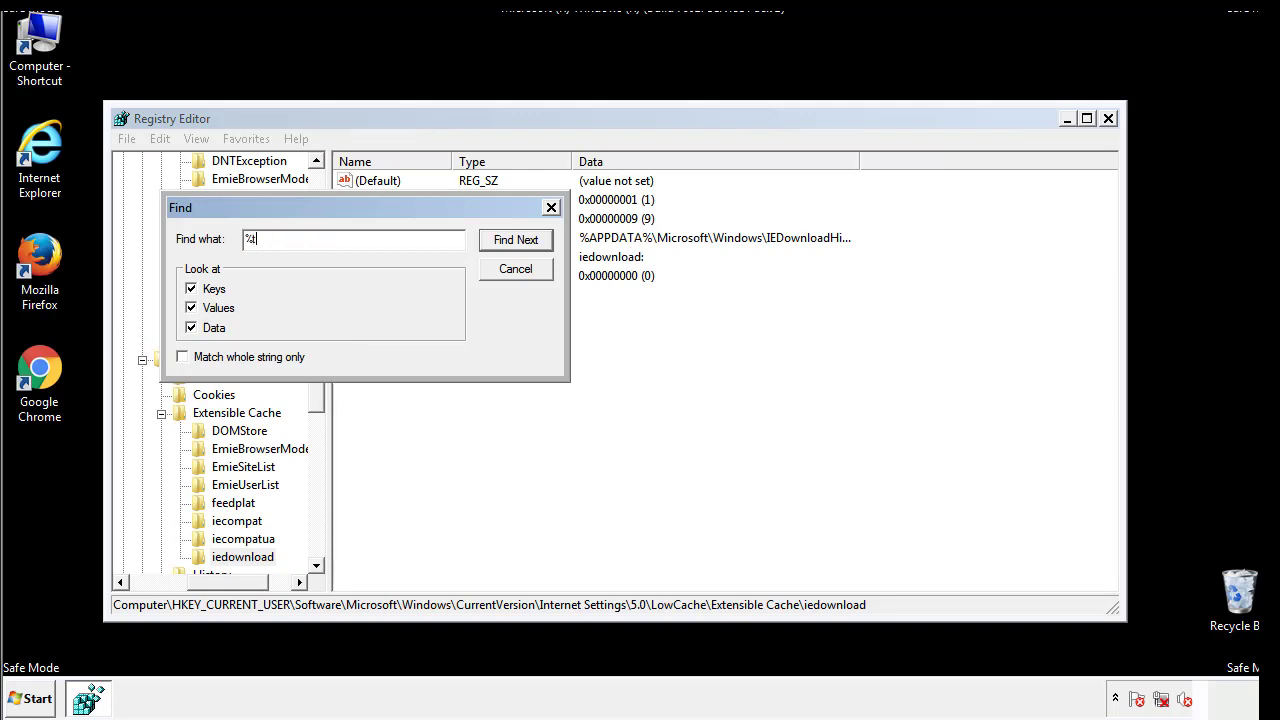
type("emp%")
key("Return")
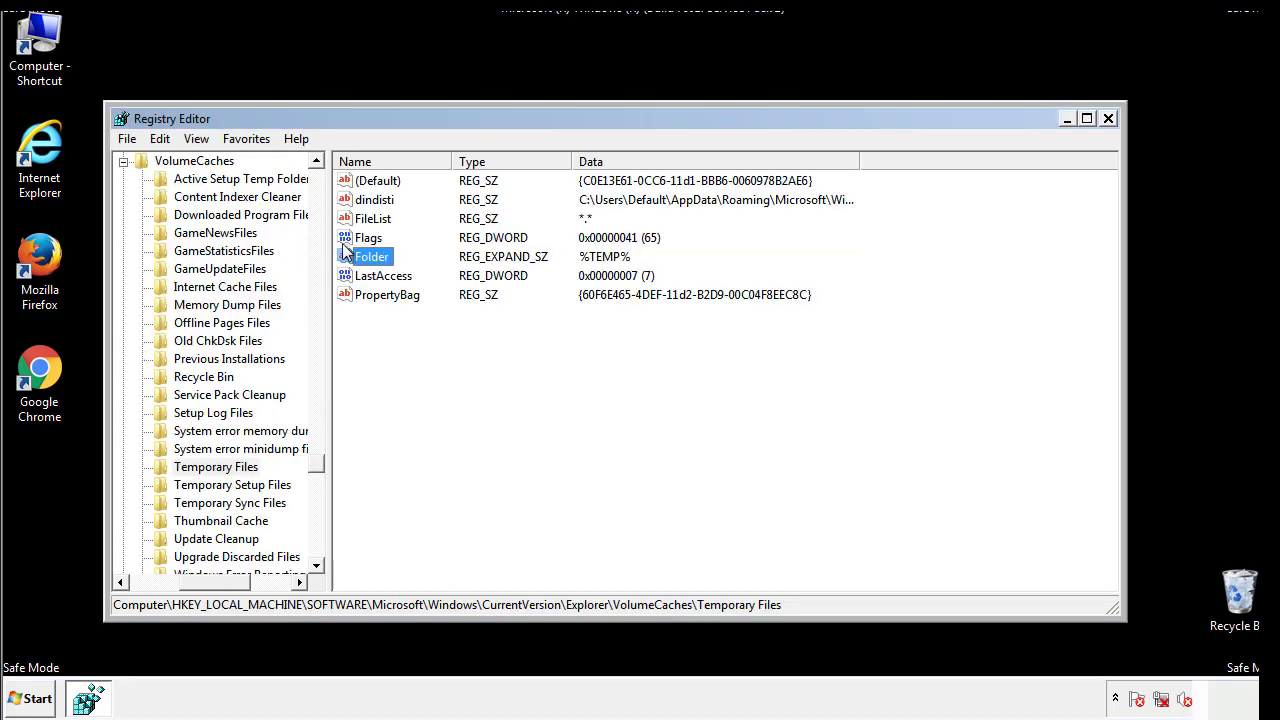
Select and delete every value in VolumeCaches\Temporary Files, confirming the deletion
left_click(523, 349)
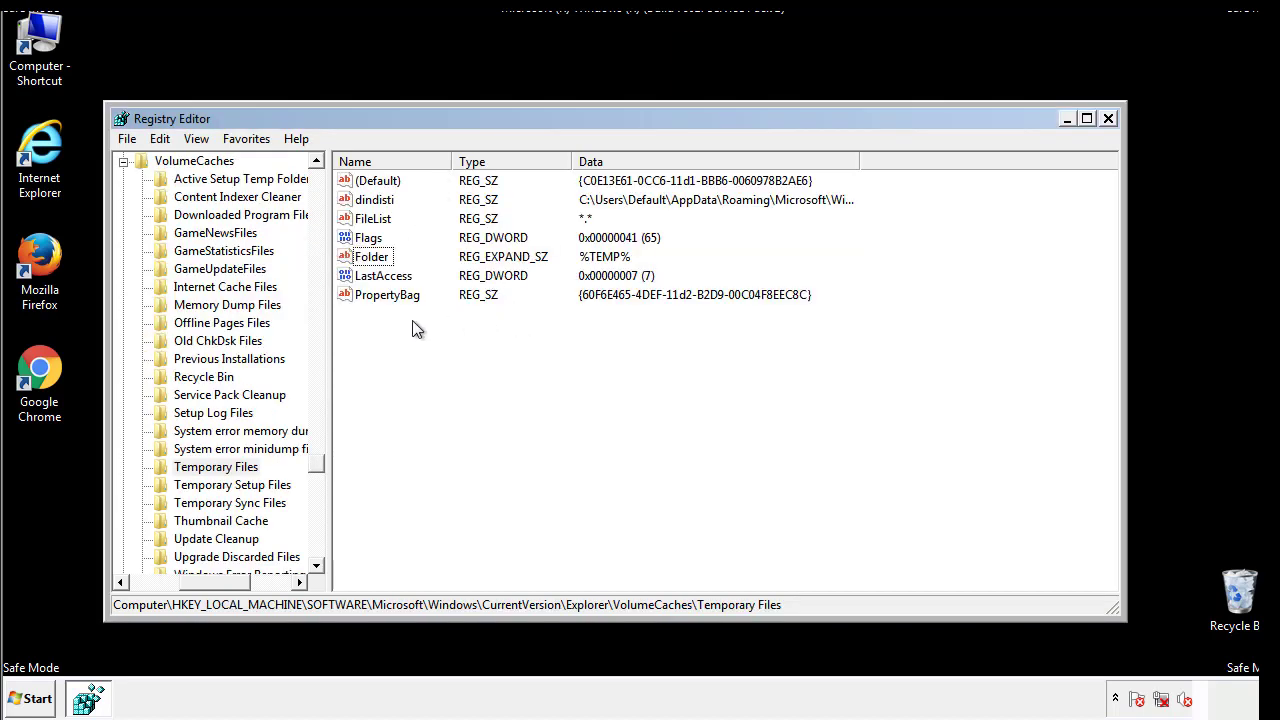
mouse_move(410, 322)
left_mouse_down()
mouse_move(378, 288)
mouse_move(362, 184)
left_mouse_up()
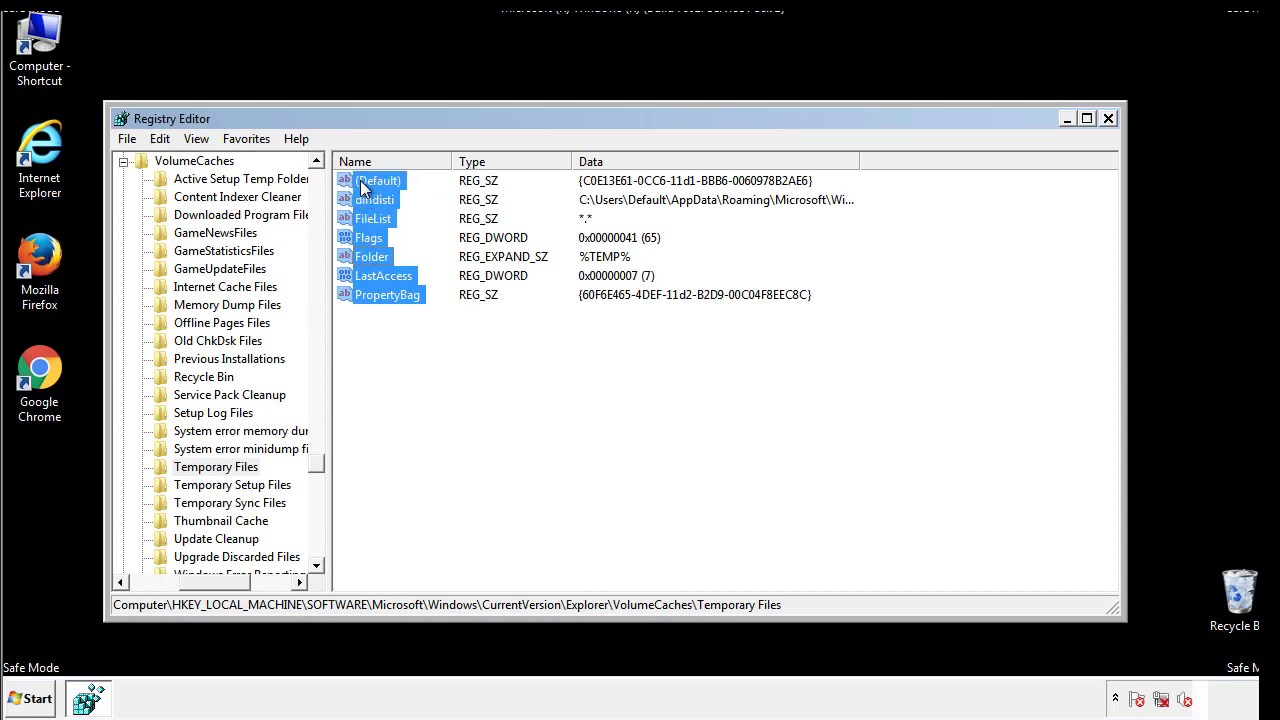
right_click(362, 184)
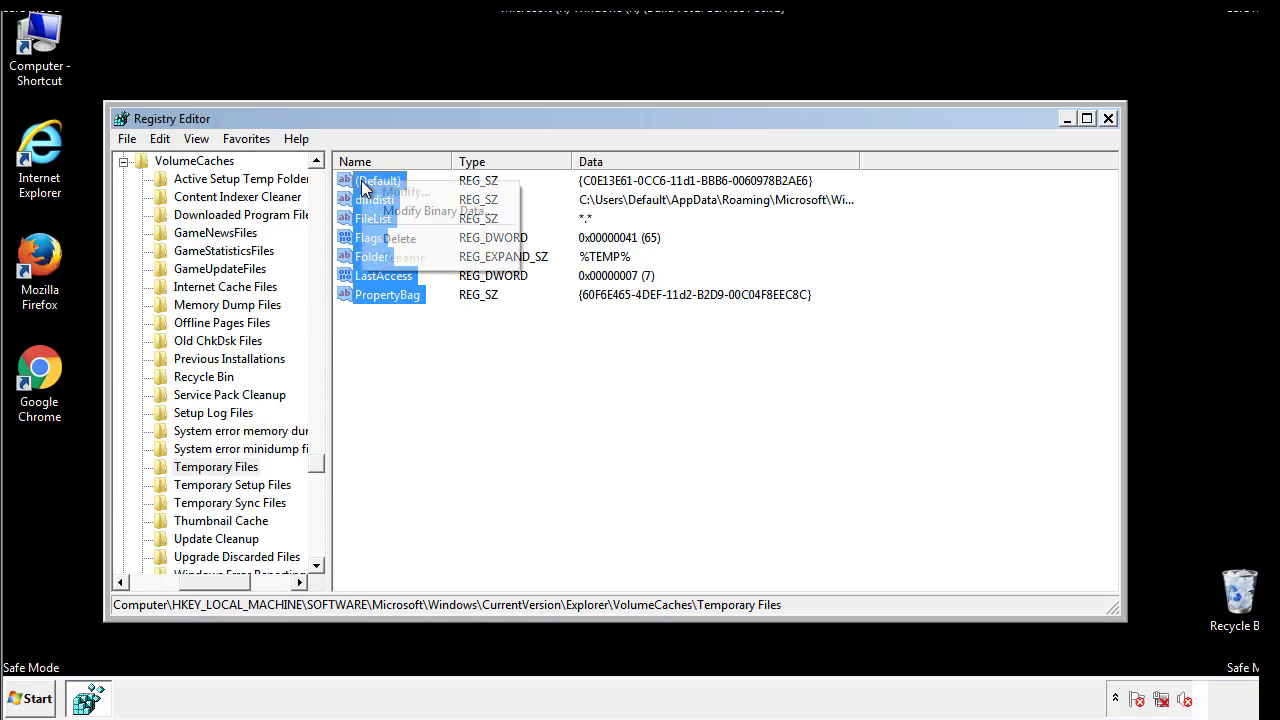
left_click(390, 240)
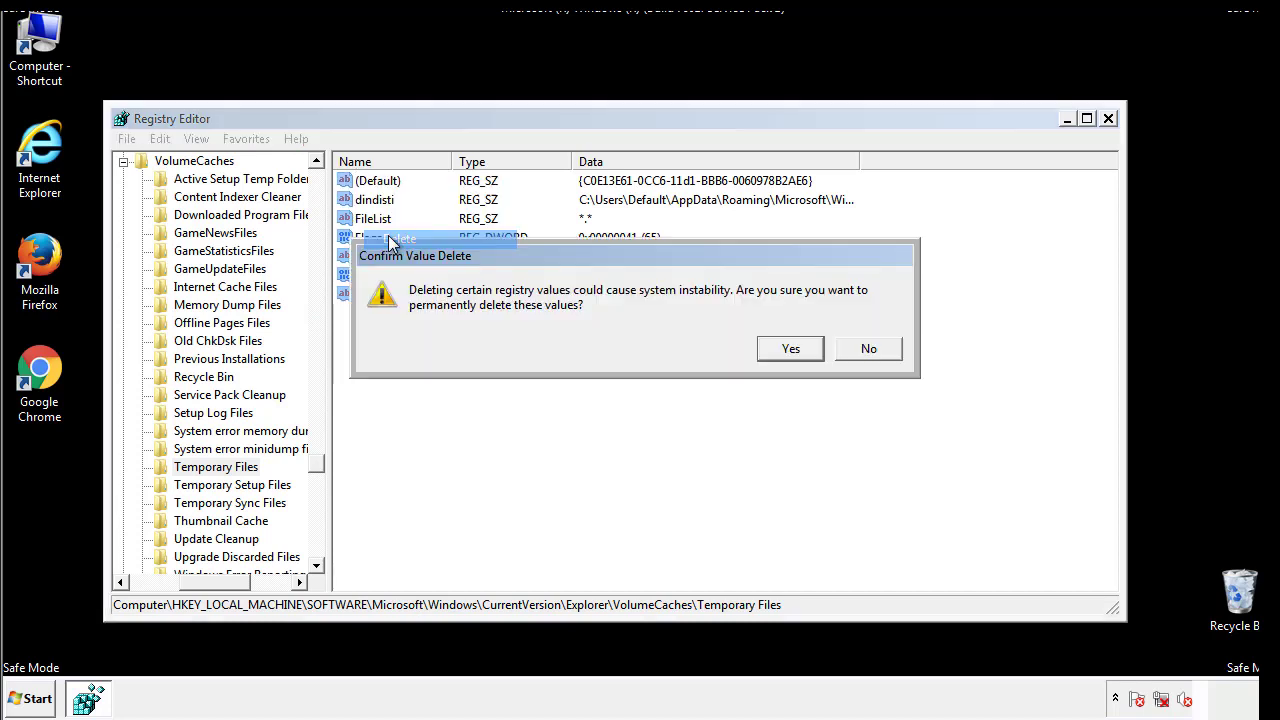
left_click(791, 348)
left_click(446, 246)
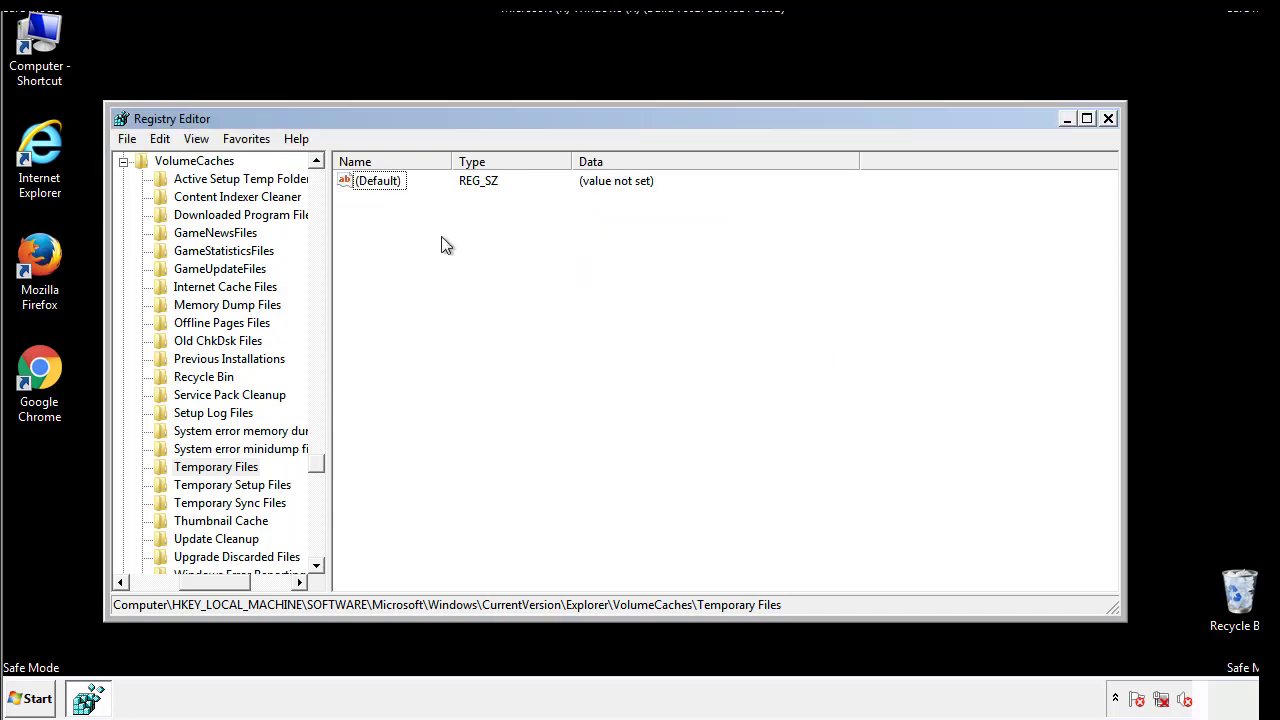
Close the Registry Editor and run msconfig from the Start menu search
left_click(1109, 119)
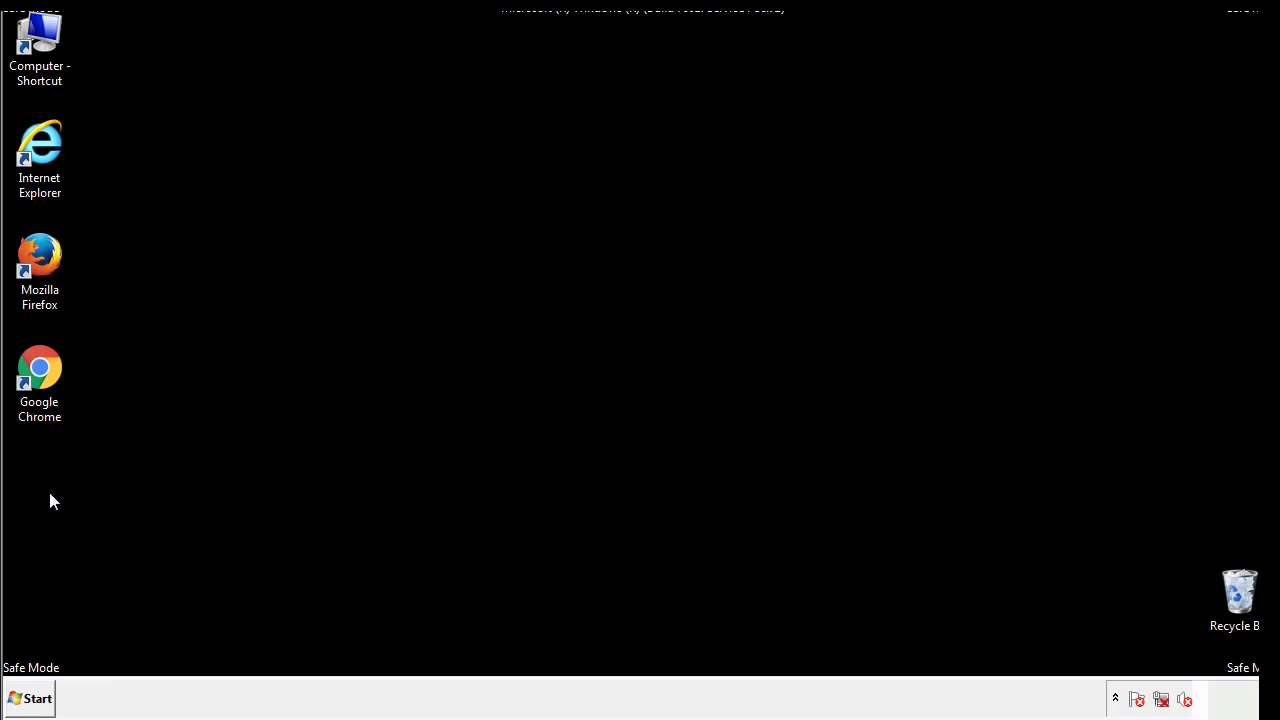
left_click(26, 700)
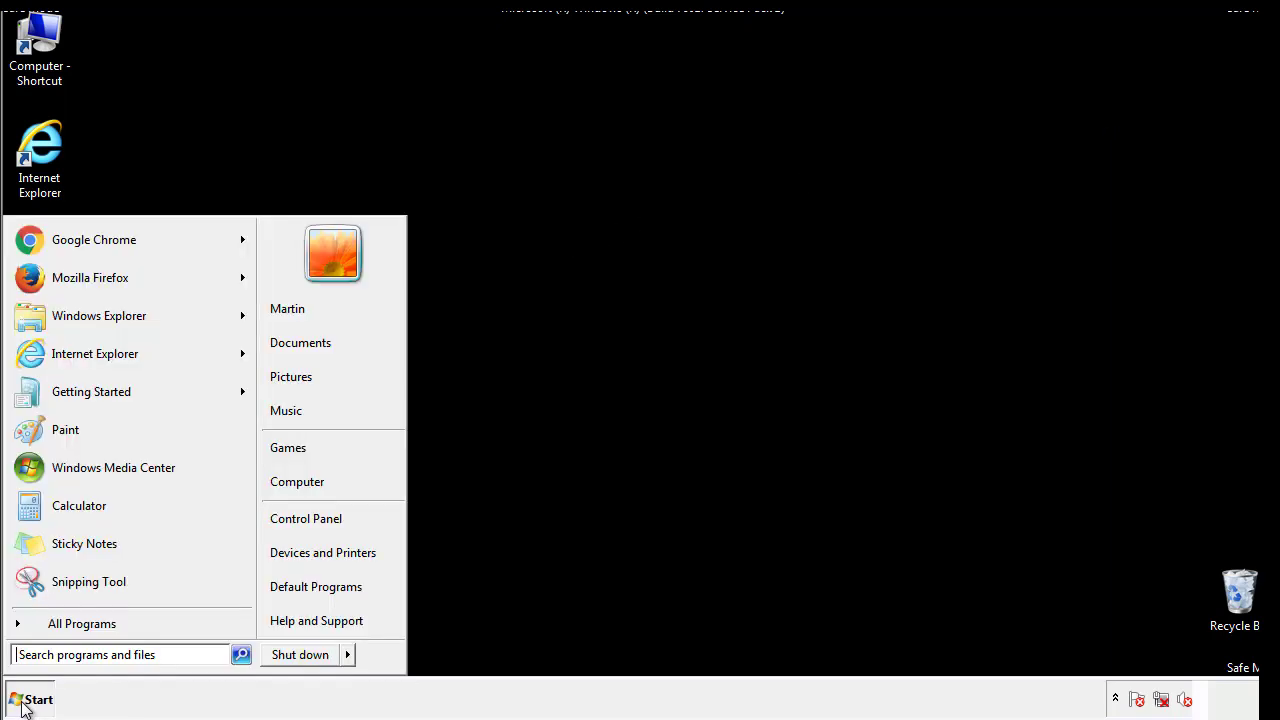
left_click(68, 654)
type("mscon")
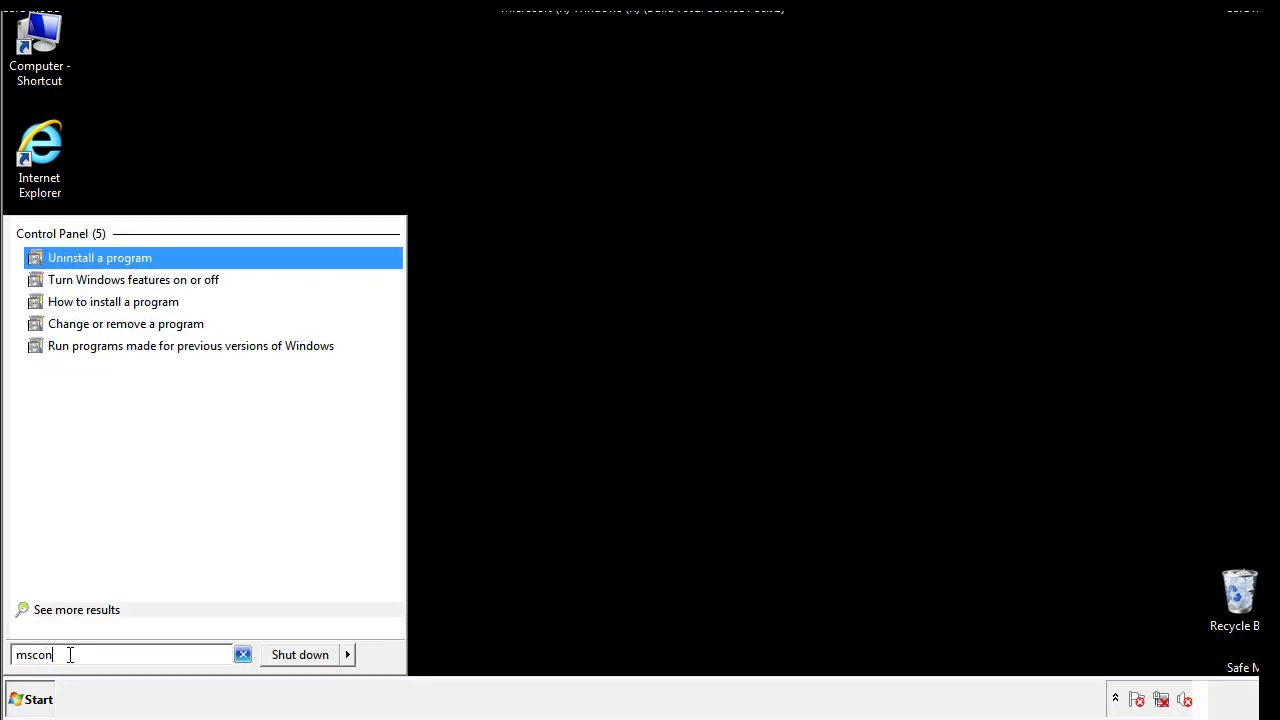
type("fig")
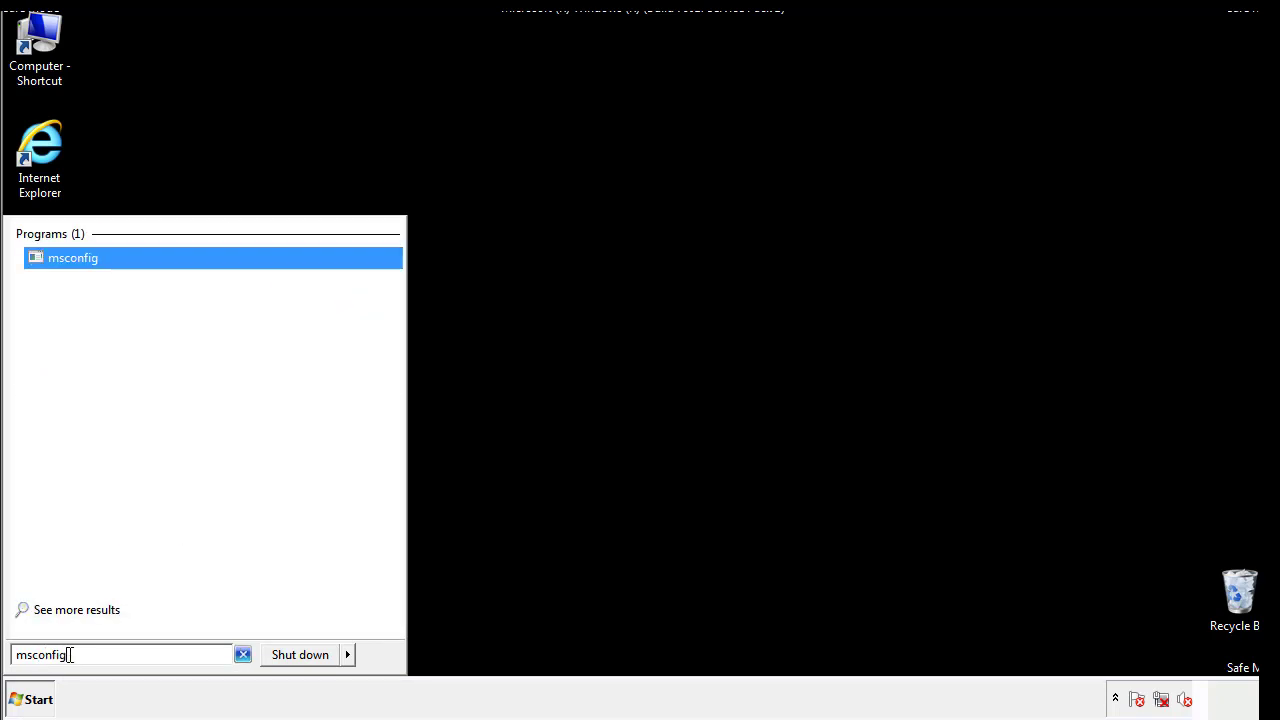
key("Return")
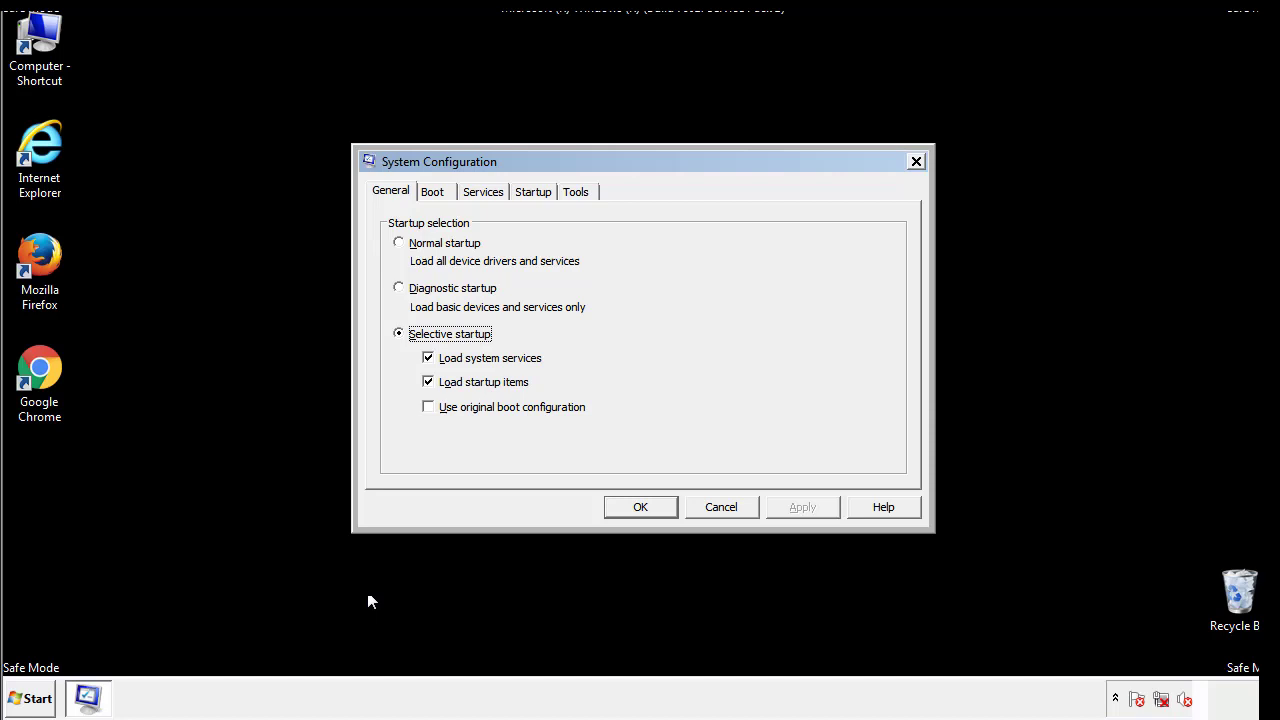
Clear the Safe boot option on the Boot tab, save it, and restart Windows immediately
left_click(433, 190)
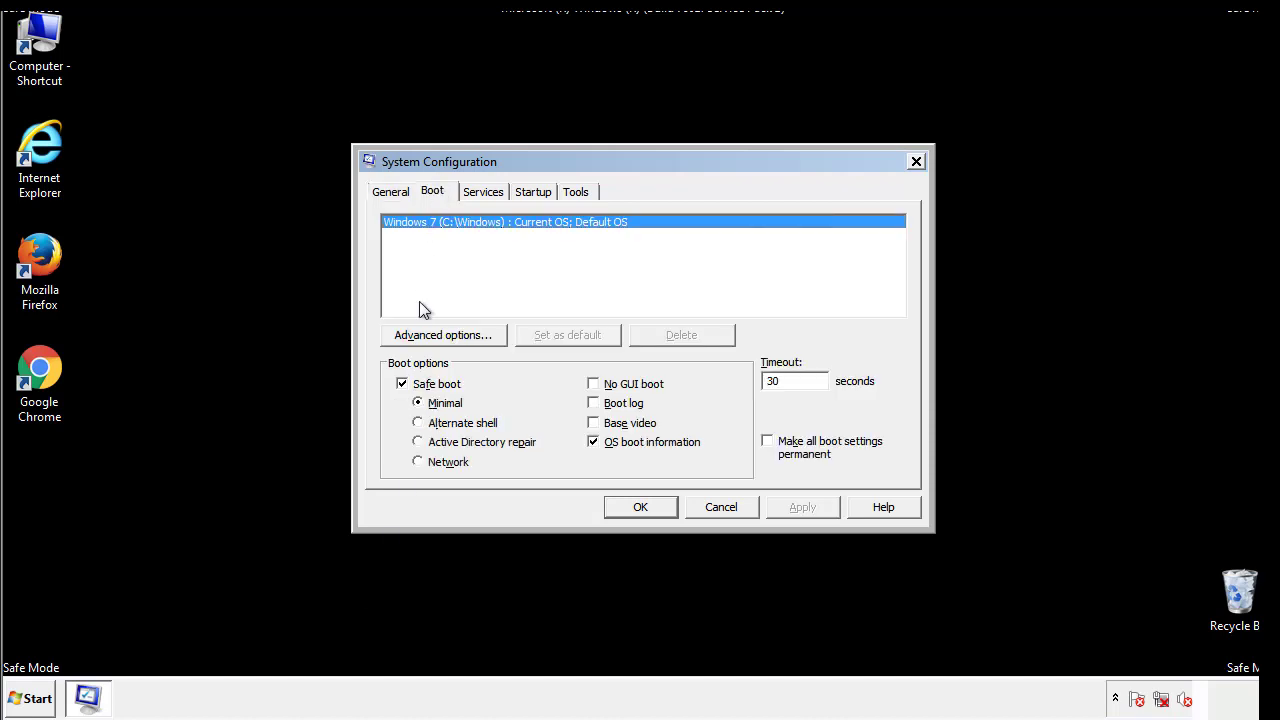
left_click(403, 384)
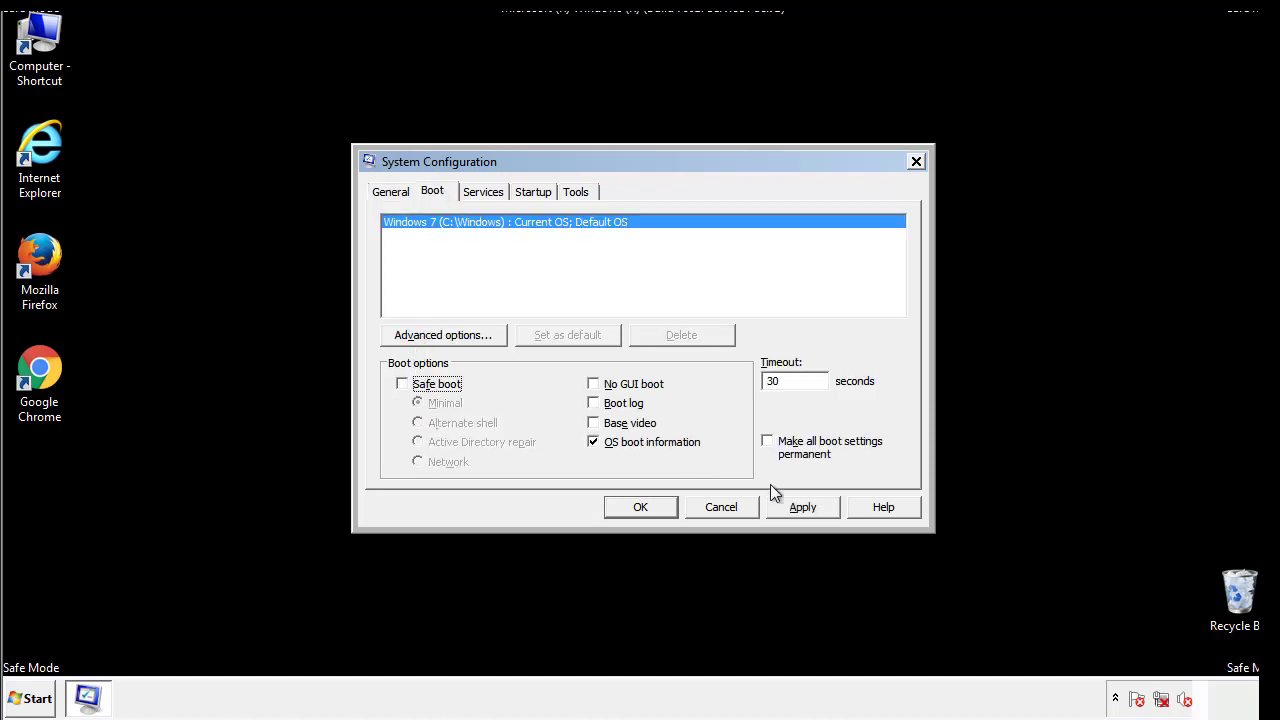
left_click(805, 506)
left_click(640, 506)
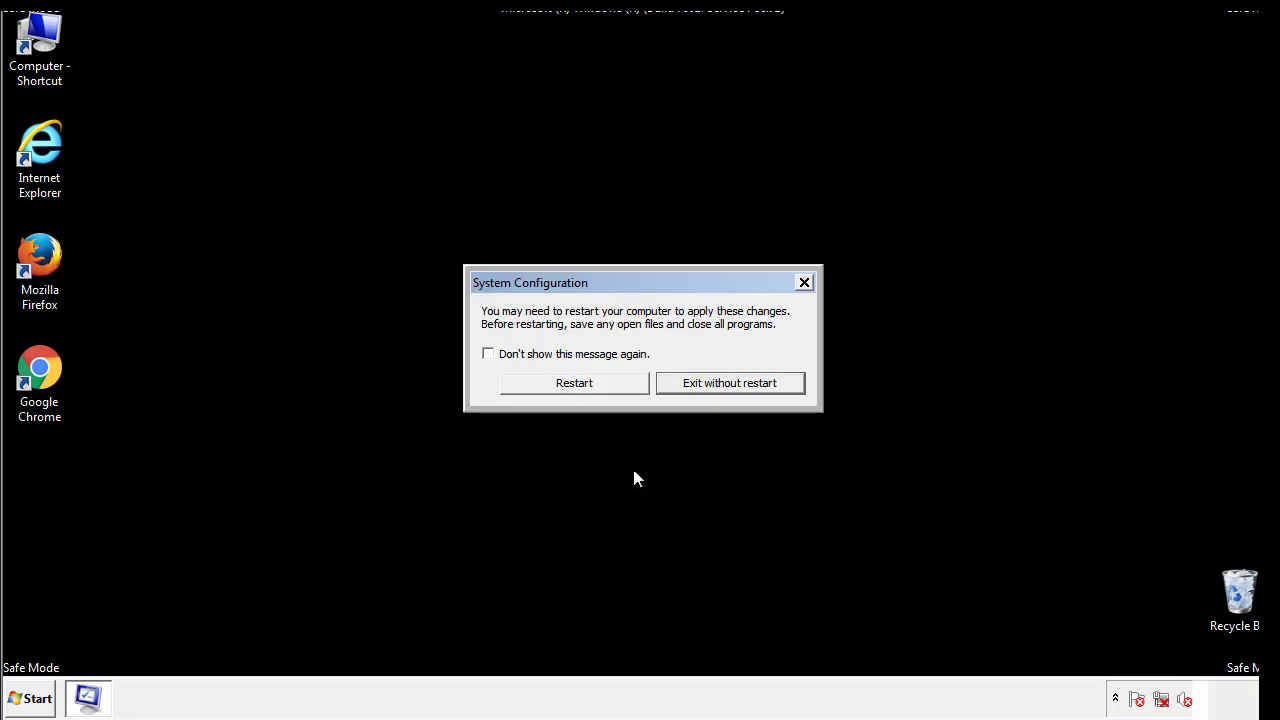
left_click(592, 390)
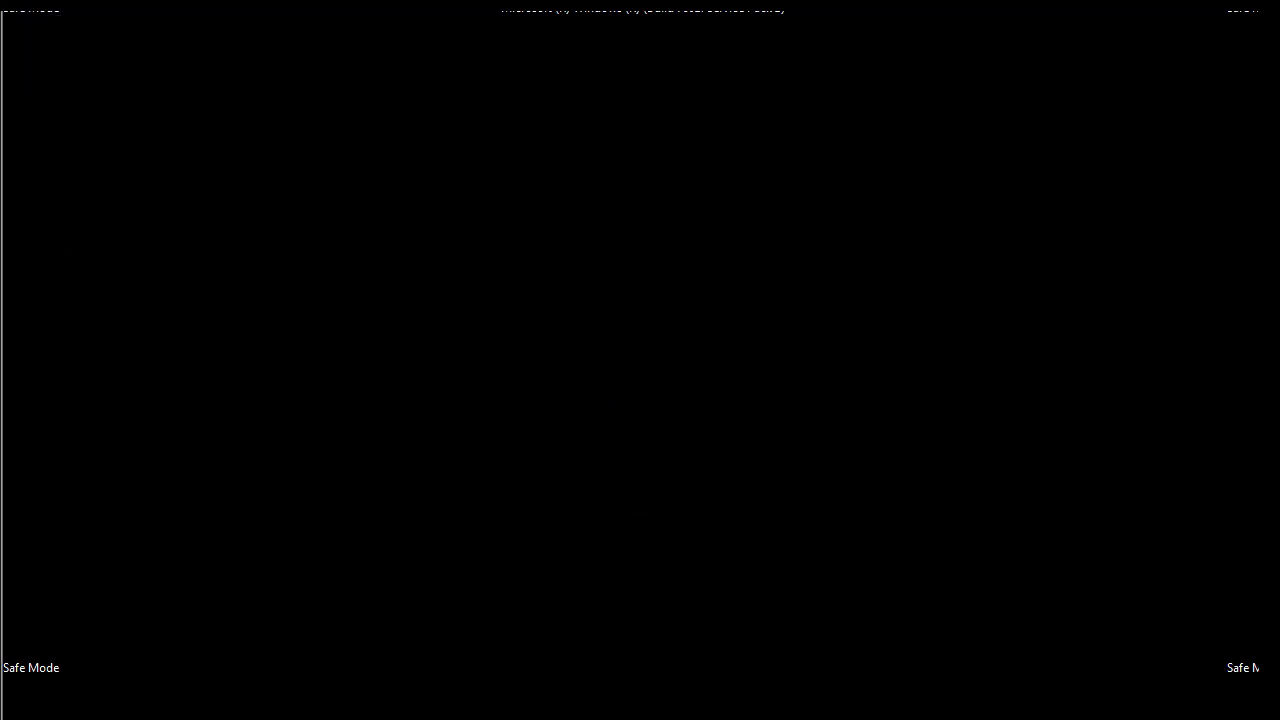